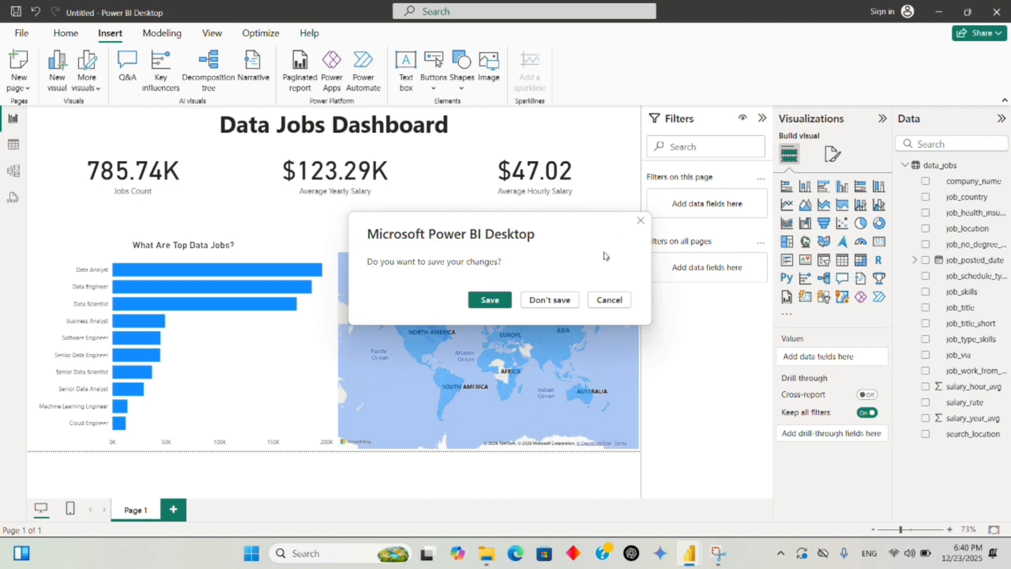
- Close the current report without saving its changes and start a new blank report
click(550, 300)
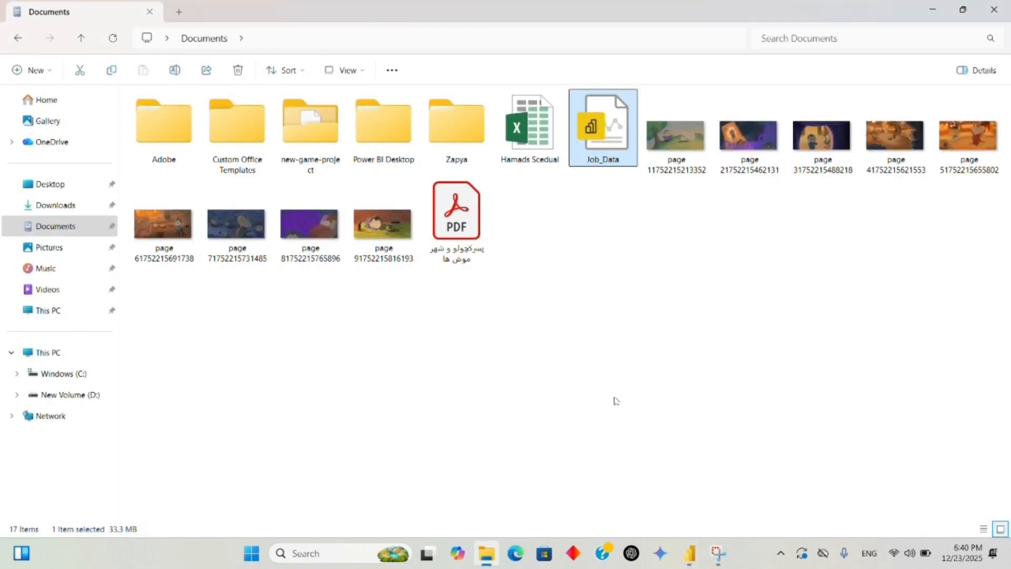
mouse_move(690, 553)
click(636, 505)
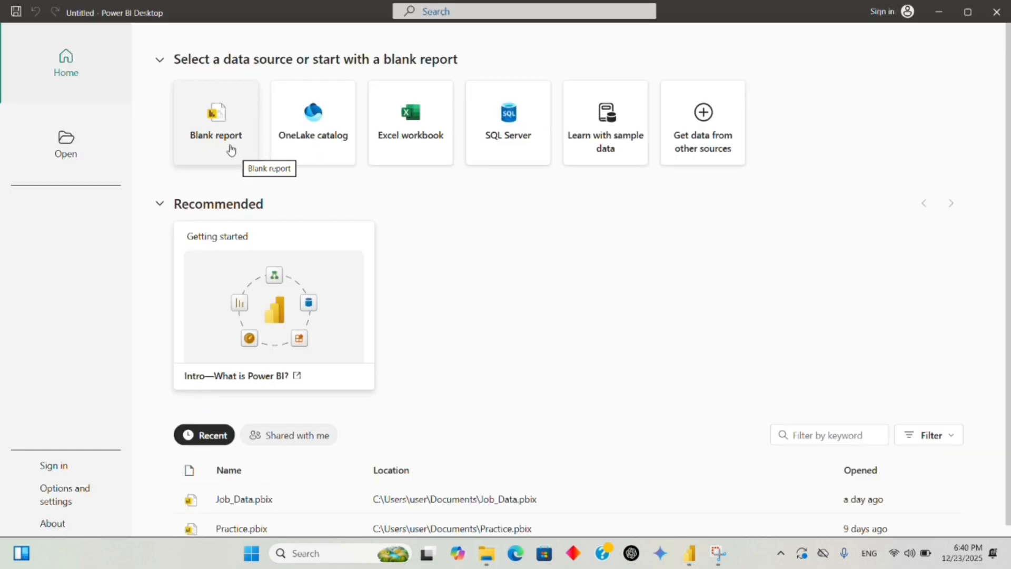
click(231, 149)
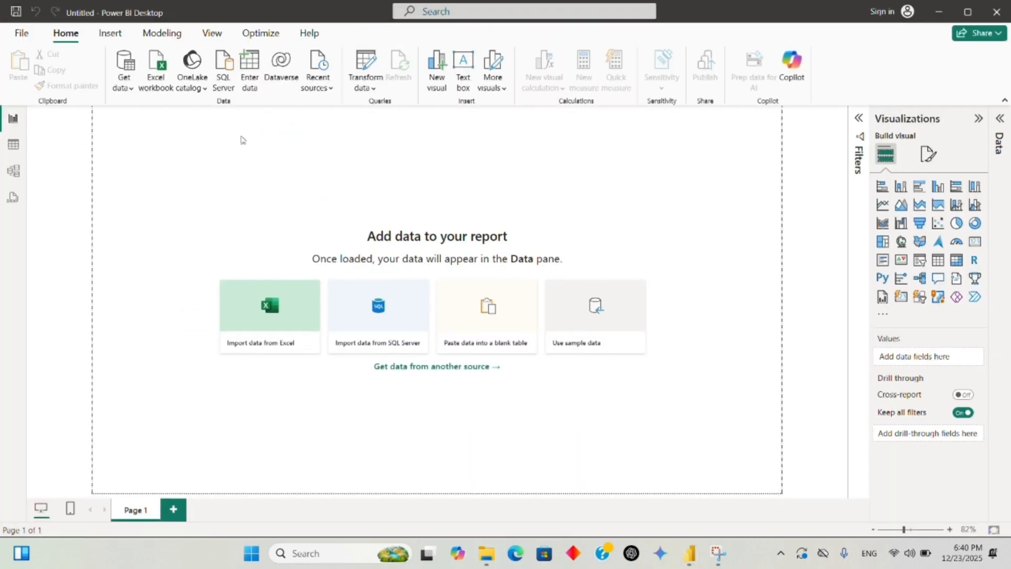
- Import the data_jobs file from a Text/CSV source and load it into the report
click(126, 87)
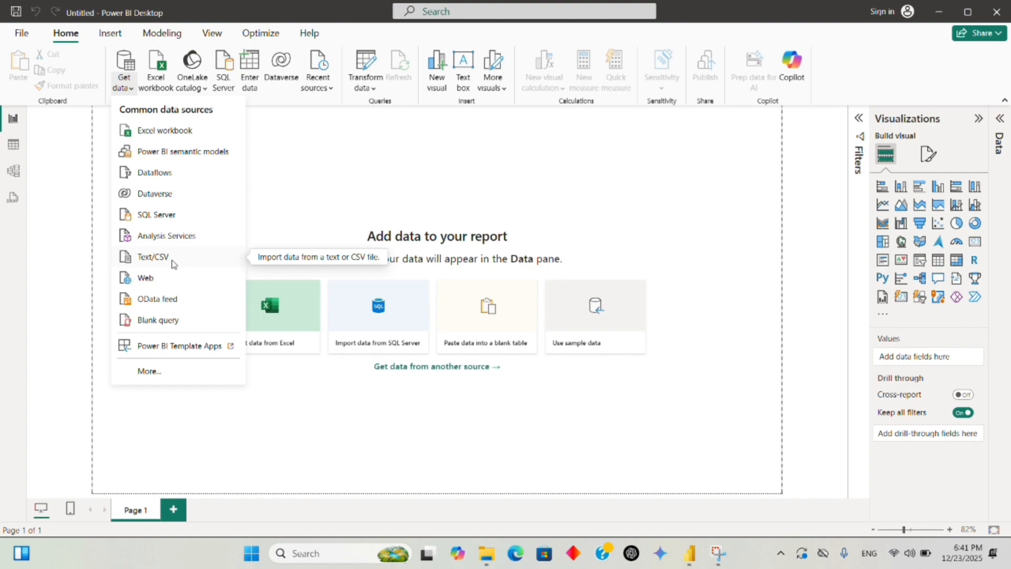
click(153, 256)
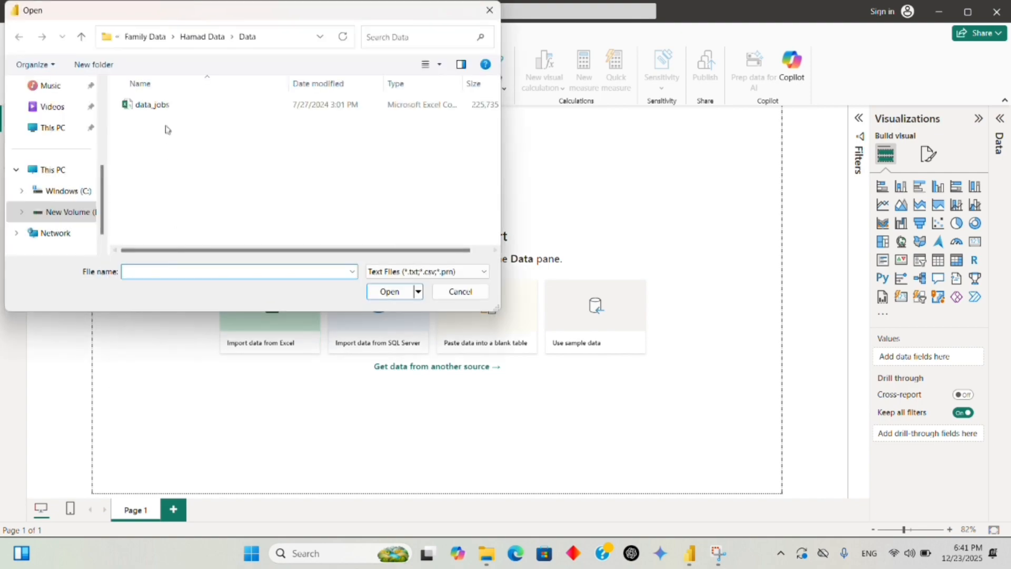
click(165, 108)
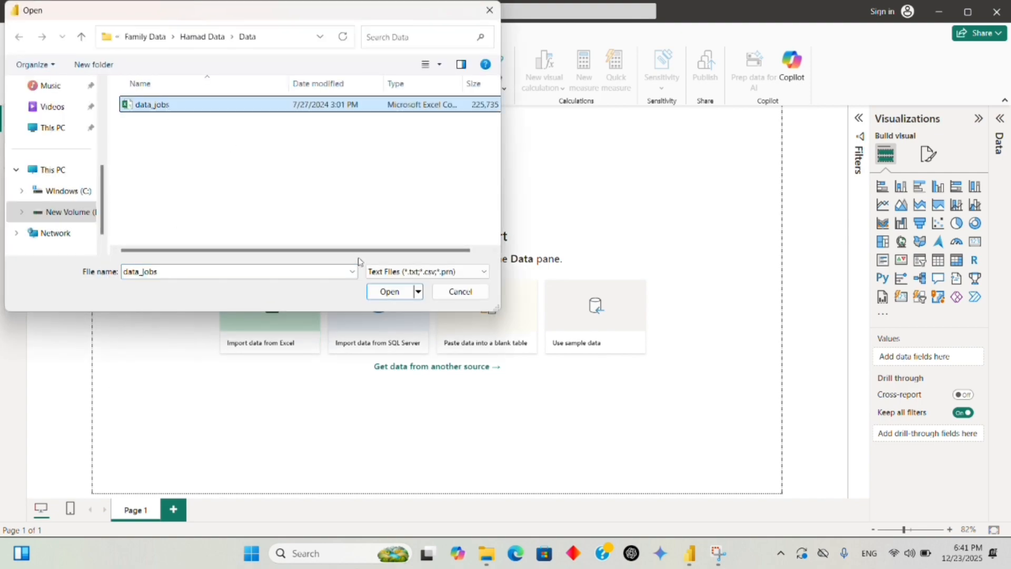
click(387, 291)
click(611, 458)
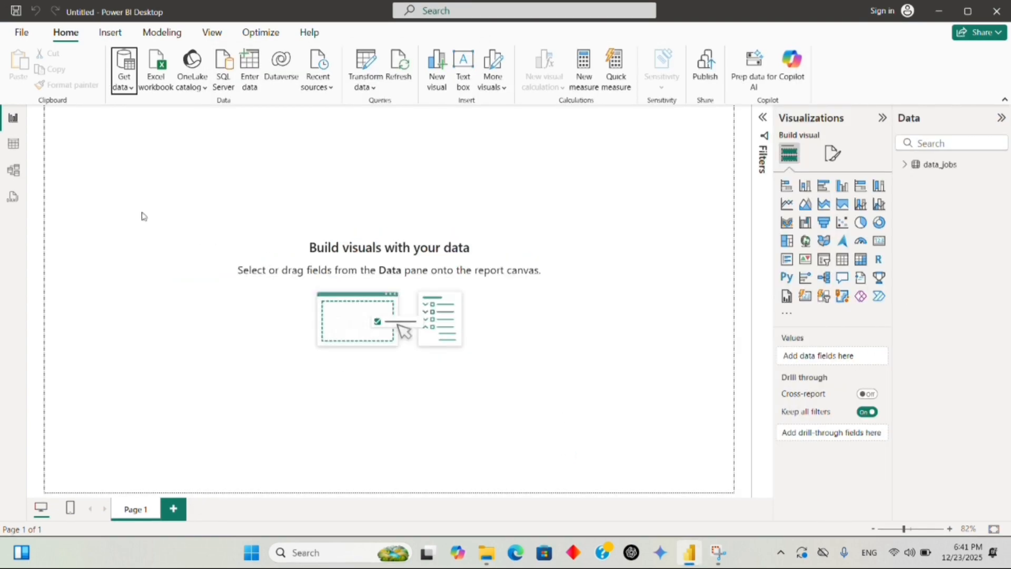
- In the table view of data_jobs, sort the salary_year_avg column in descending order
click(13, 143)
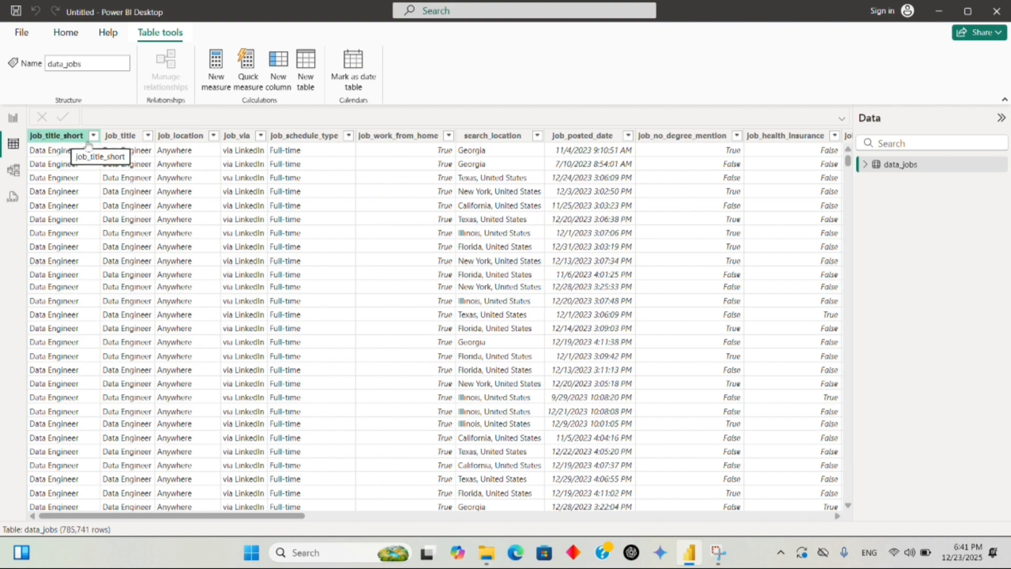
drag(287, 516, 440, 515)
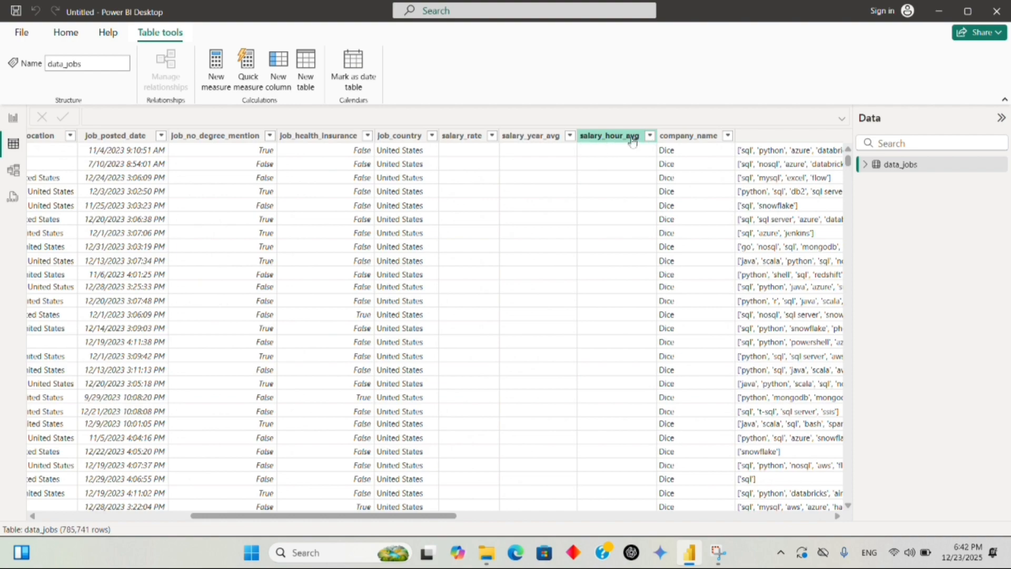
click(570, 136)
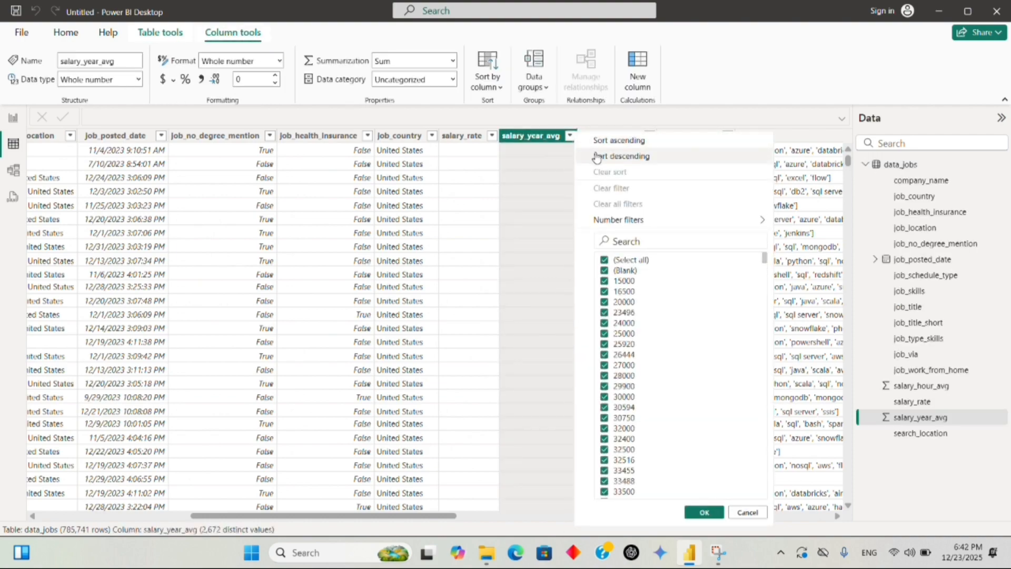
click(597, 156)
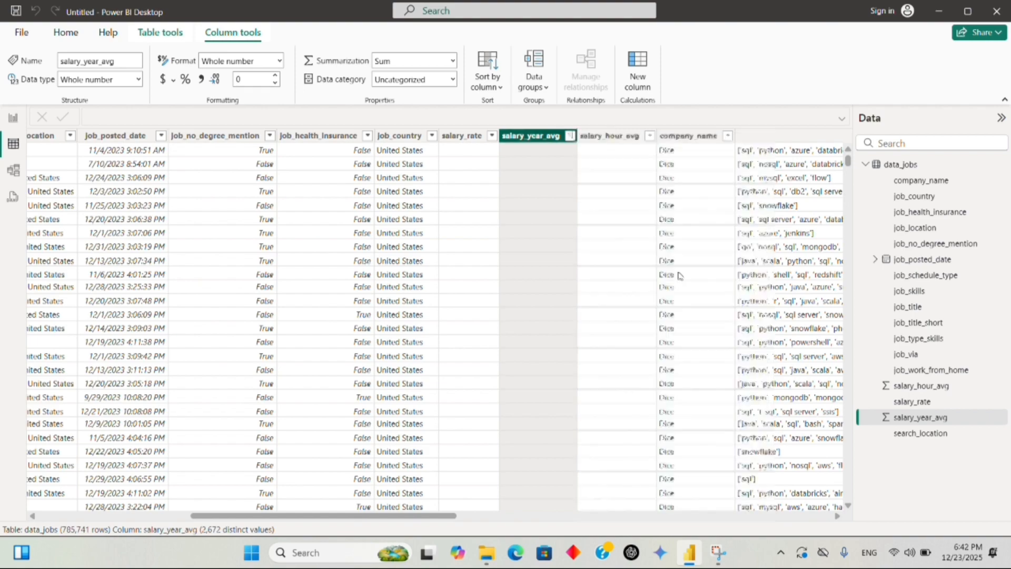
- Format the salary_year_avg column as dollar currency with 0 decimal places
click(164, 79)
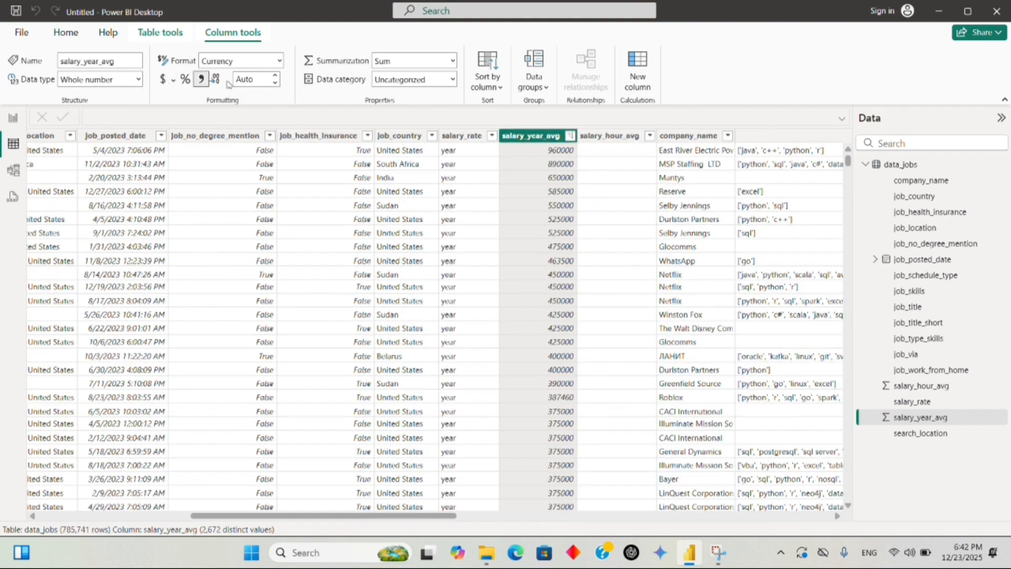
click(262, 82)
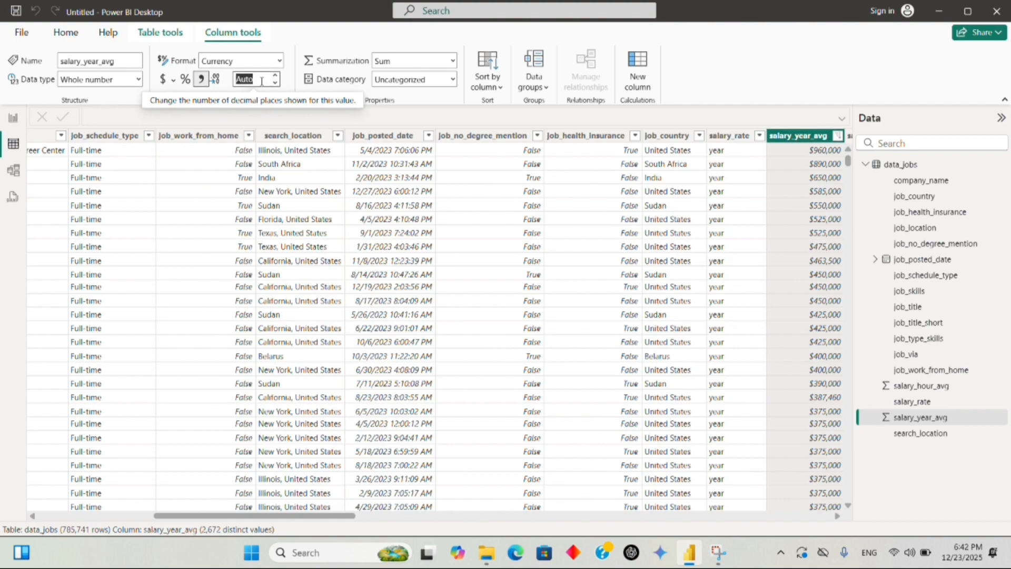
click(261, 81)
key(Return)
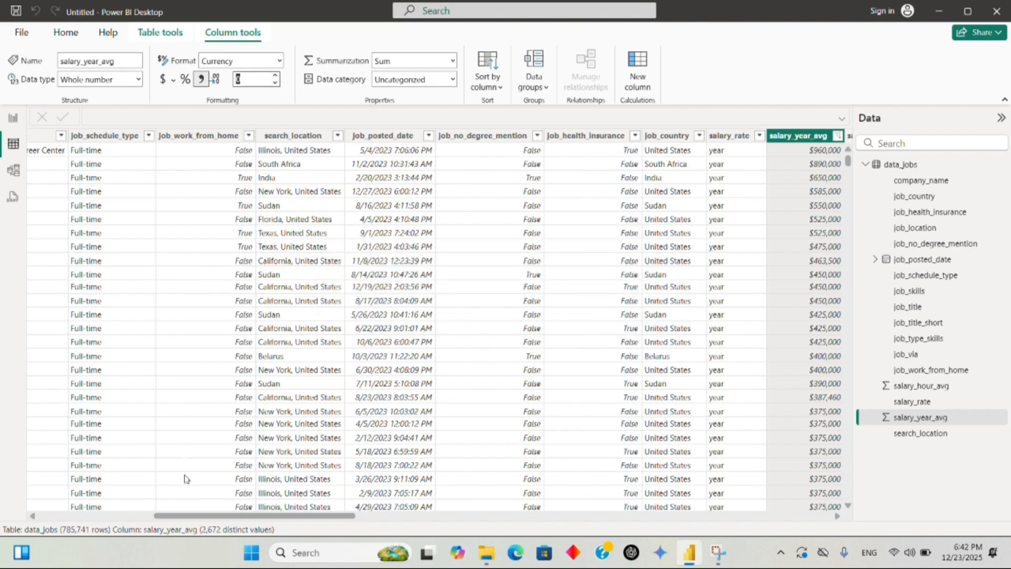
- Sort the salary_hour_avg column in descending order
drag(210, 521, 322, 527)
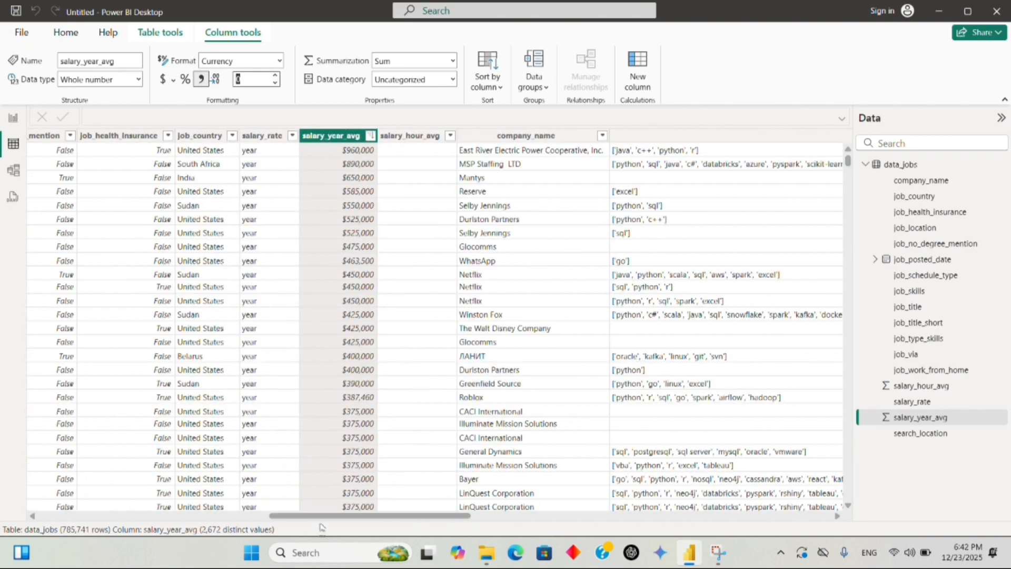
click(450, 135)
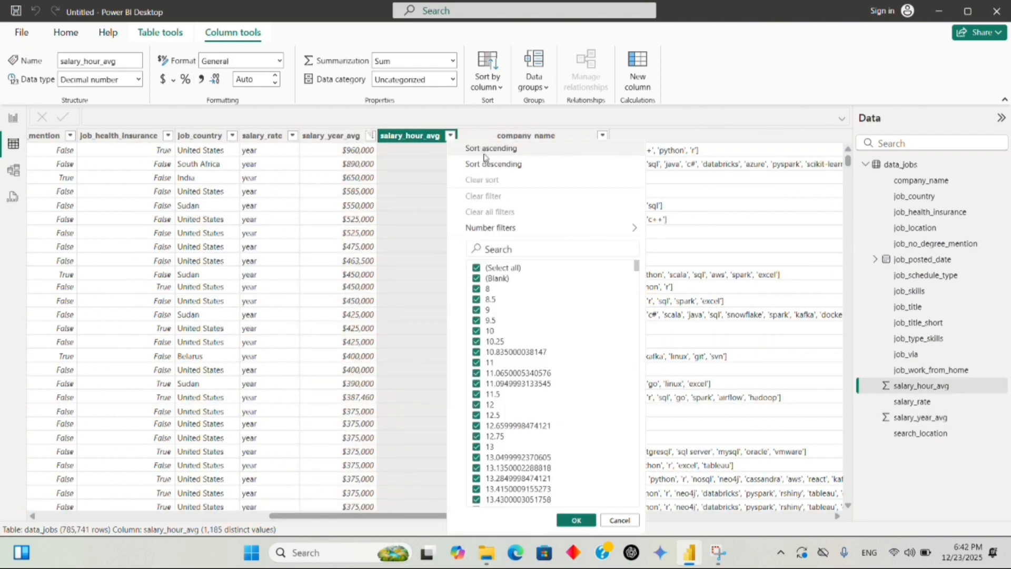
click(485, 164)
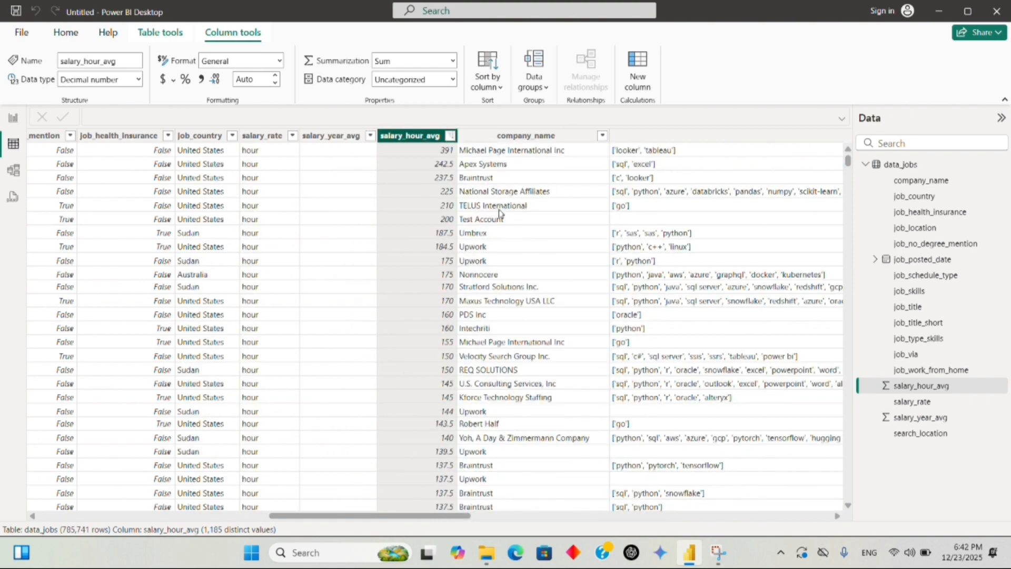
- Format the salary_hour_avg column as dollar currency with 2 decimal places
click(163, 79)
click(257, 78)
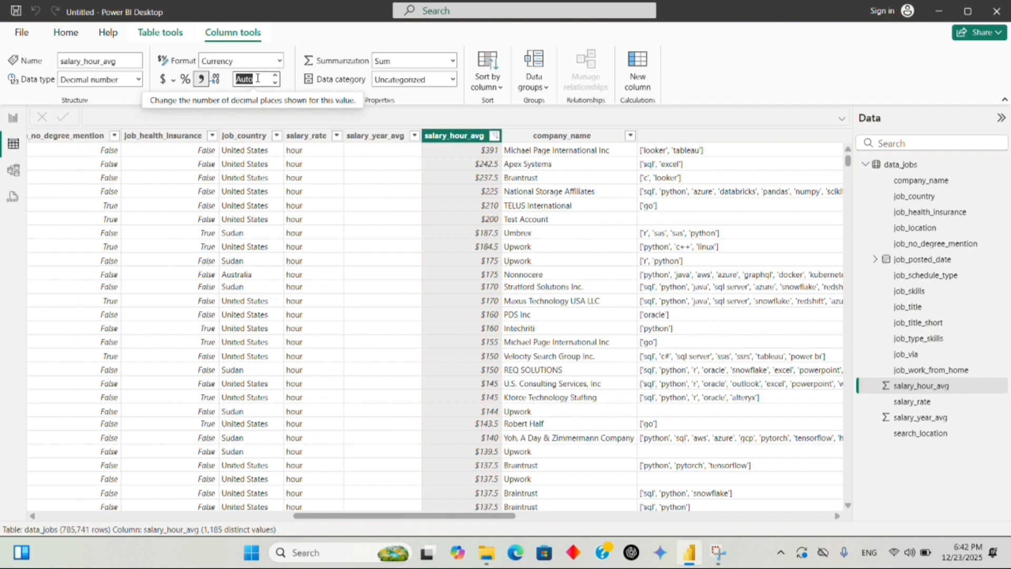
text(2)
key(Escape)
text(2)
key(Return)
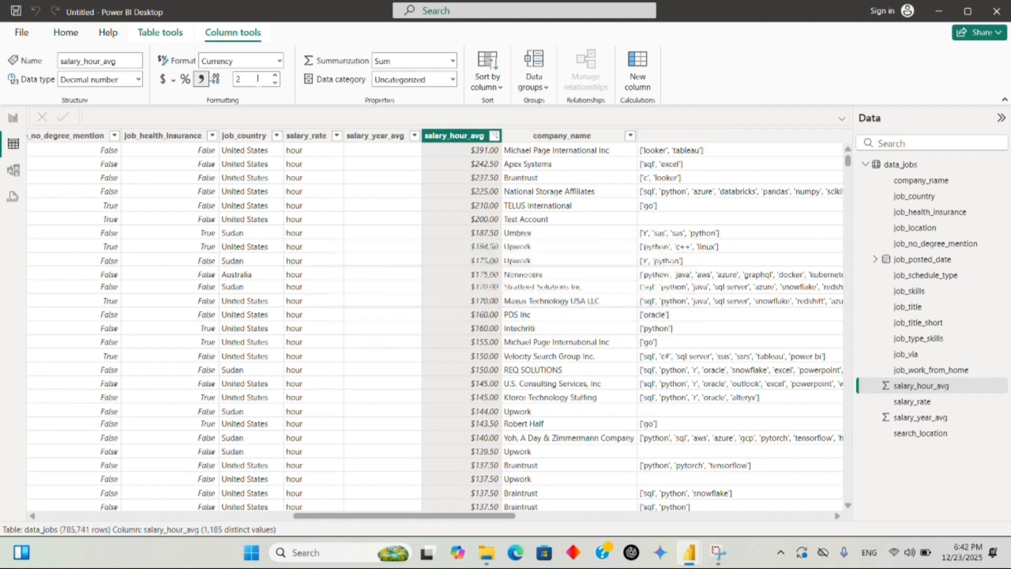
- Return to the report view, add a Card visual and widen it to about a third of the page
click(11, 119)
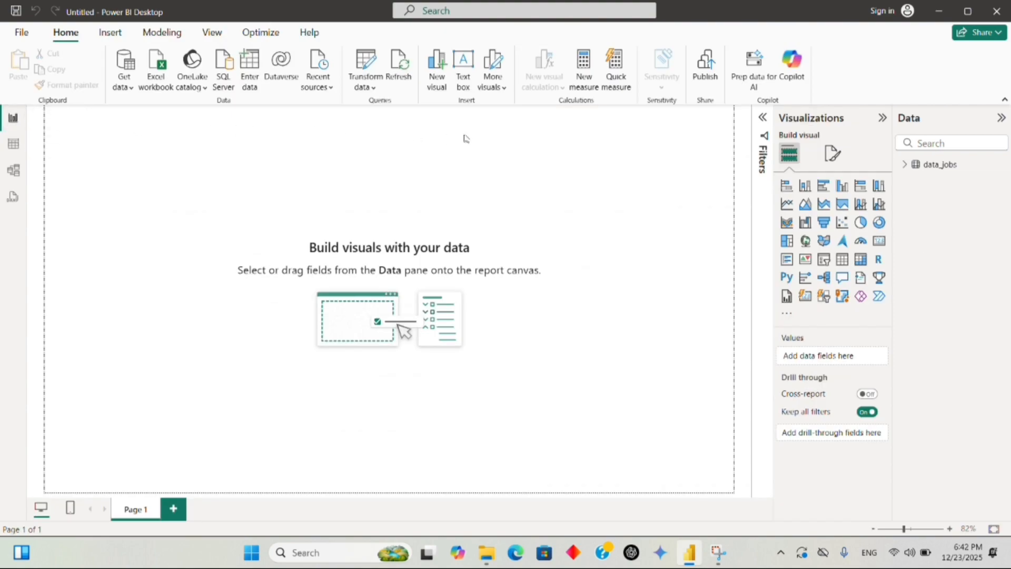
click(881, 243)
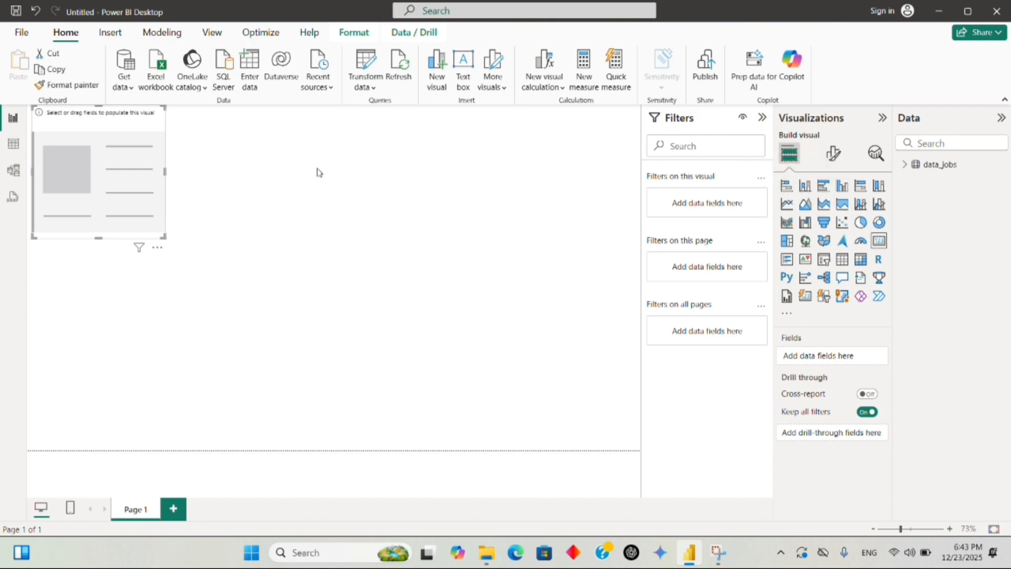
click(196, 190)
drag(170, 176, 223, 184)
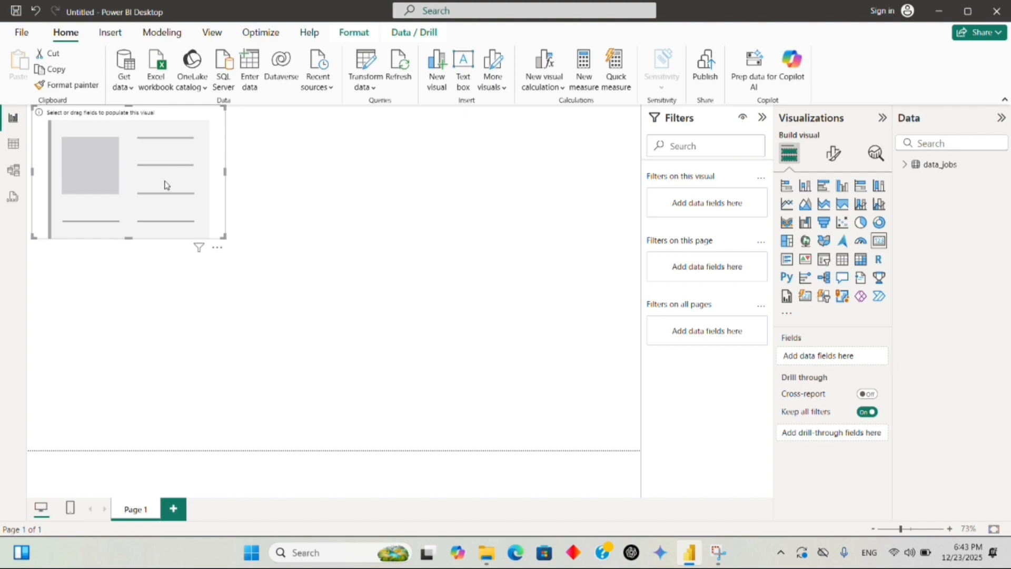
- Duplicate the empty card to get three and arrange them evenly in a row along the page's upper edge
key(ctrl+c)
key(ctrl+v)
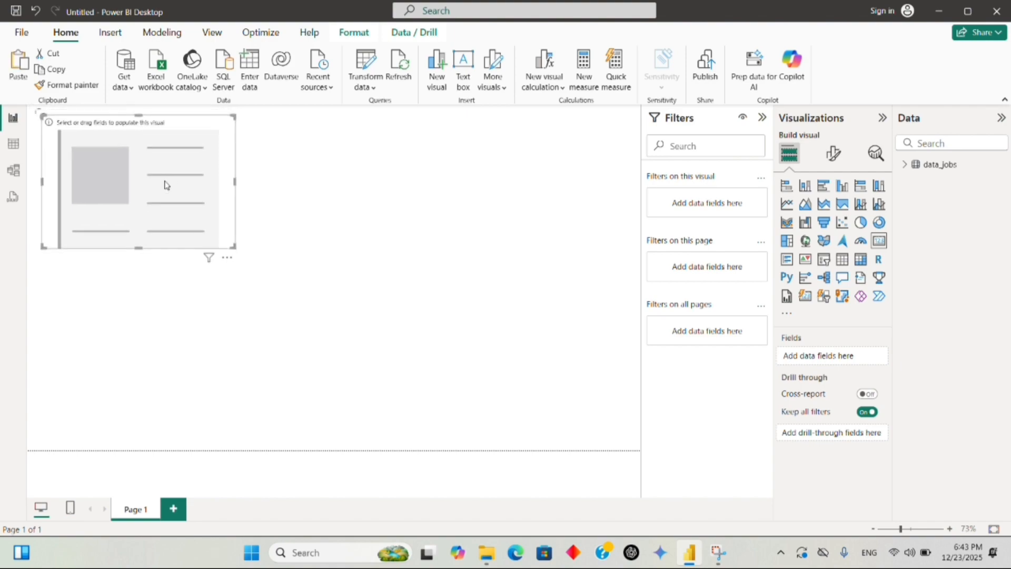
drag(164, 184, 349, 170)
drag(142, 174, 542, 165)
click(356, 176)
drag(356, 175, 368, 169)
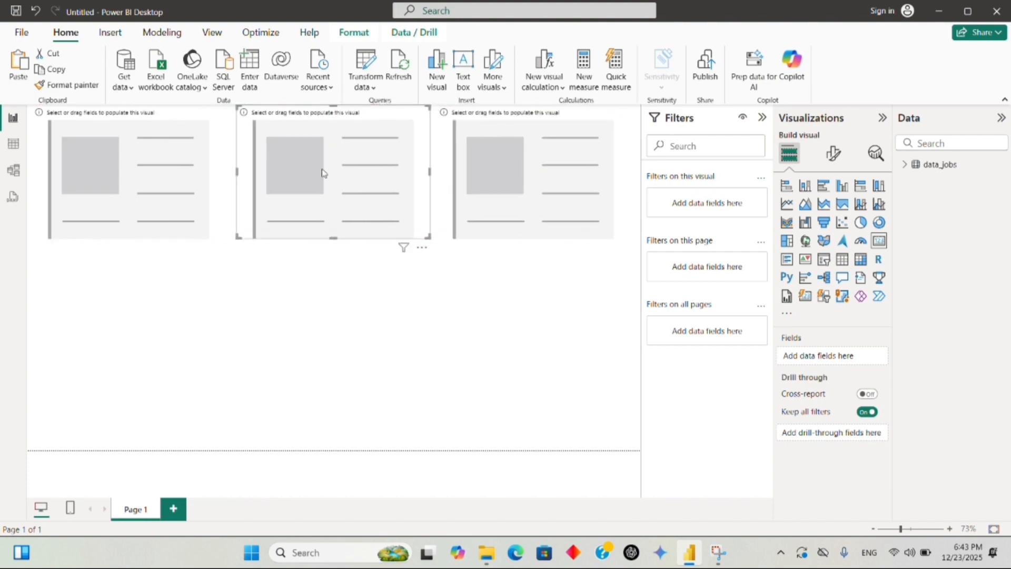
- Add a stacked bar chart below the cards and enlarge it to fill about half the page width
click(194, 242)
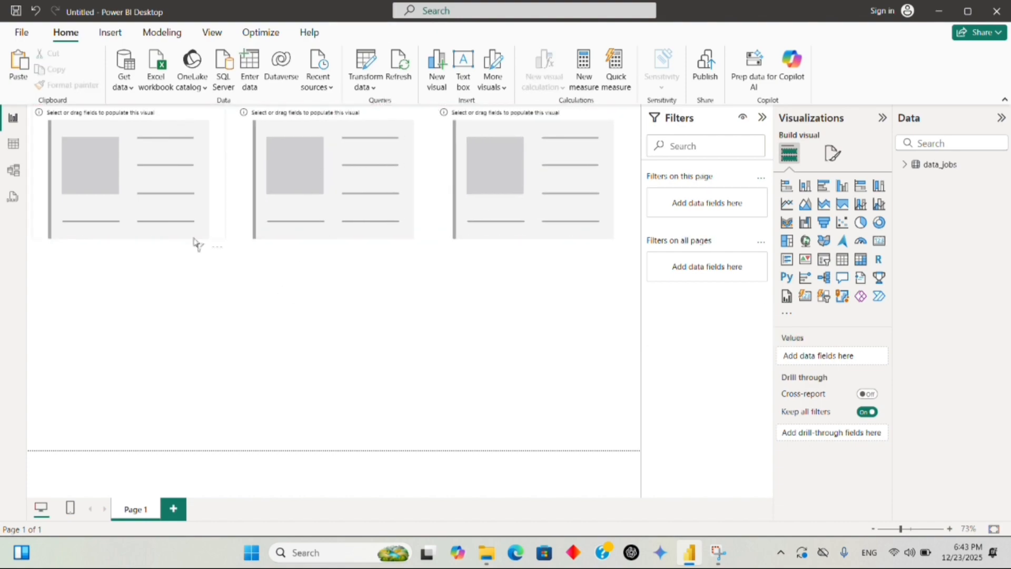
click(785, 189)
drag(226, 378, 328, 473)
- Add a filled map beside the bar chart and widen it to the page's right edge
click(430, 356)
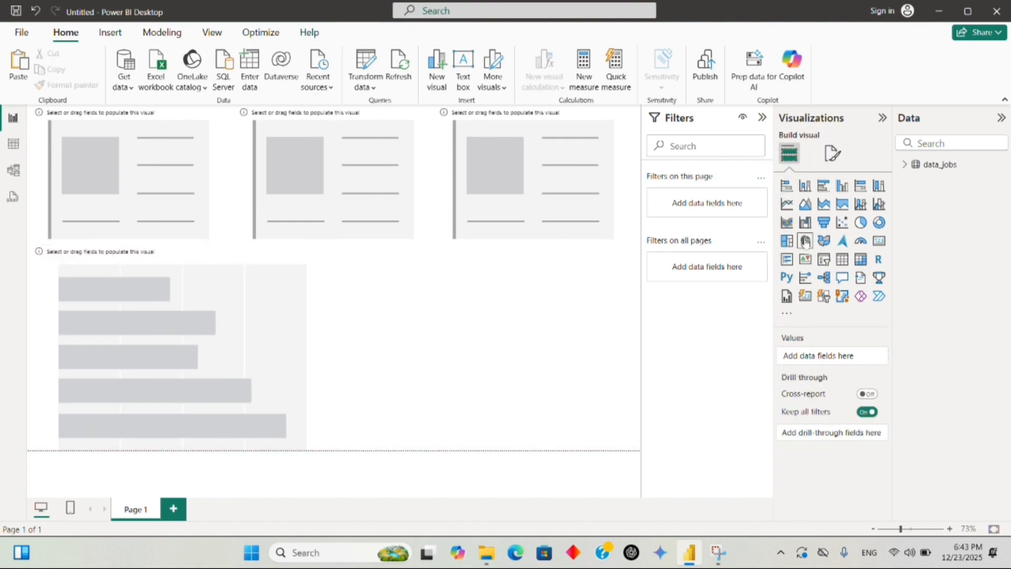
click(823, 240)
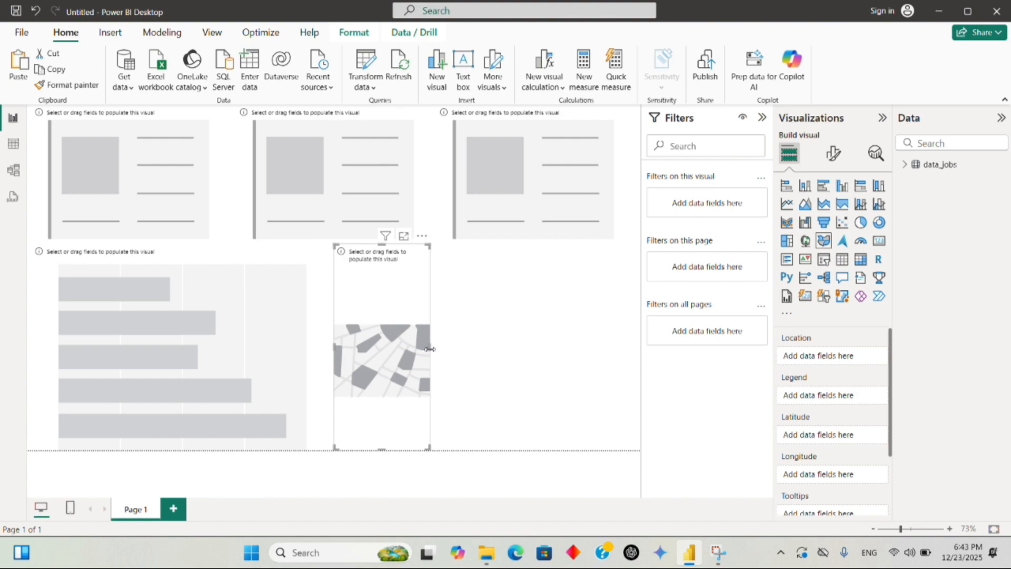
drag(430, 348, 640, 347)
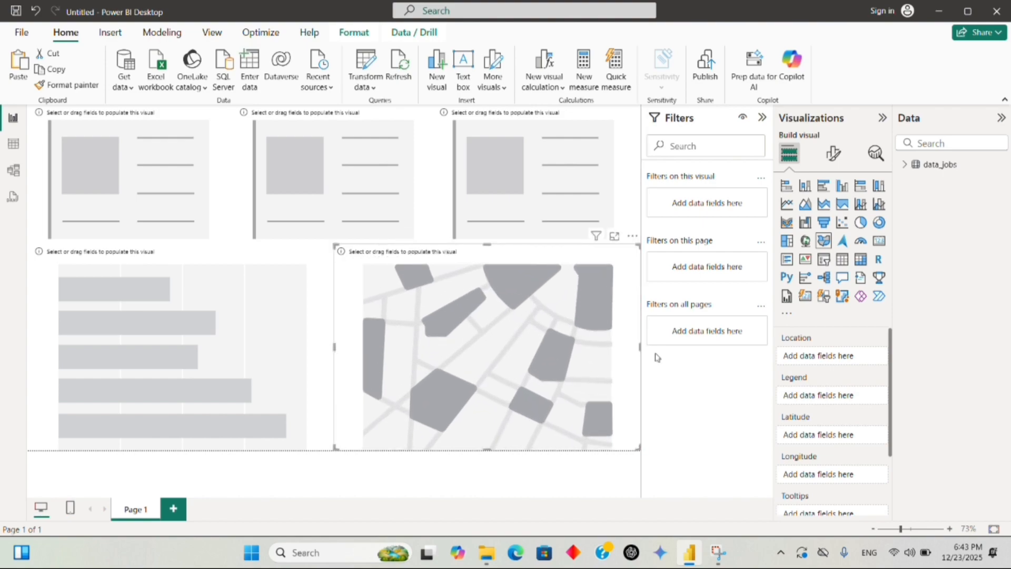
click(337, 487)
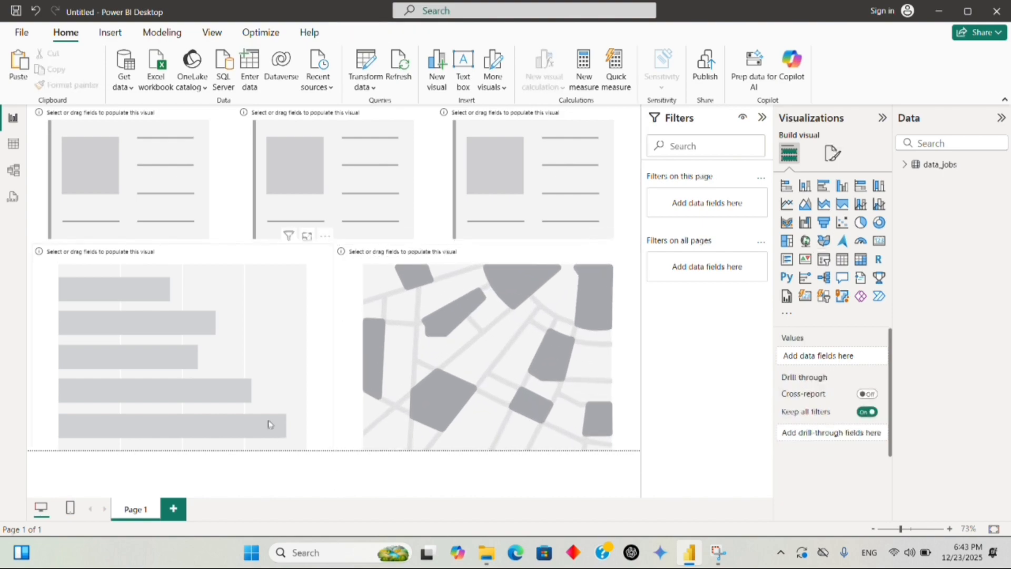
- Assign the job_title_short field to the first card and summarize it as Count
click(171, 211)
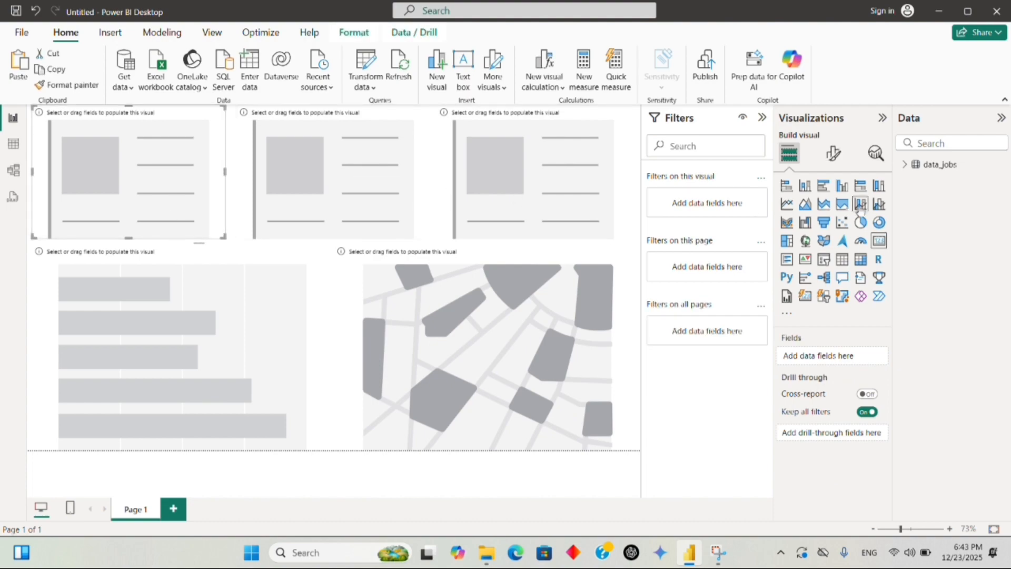
click(905, 167)
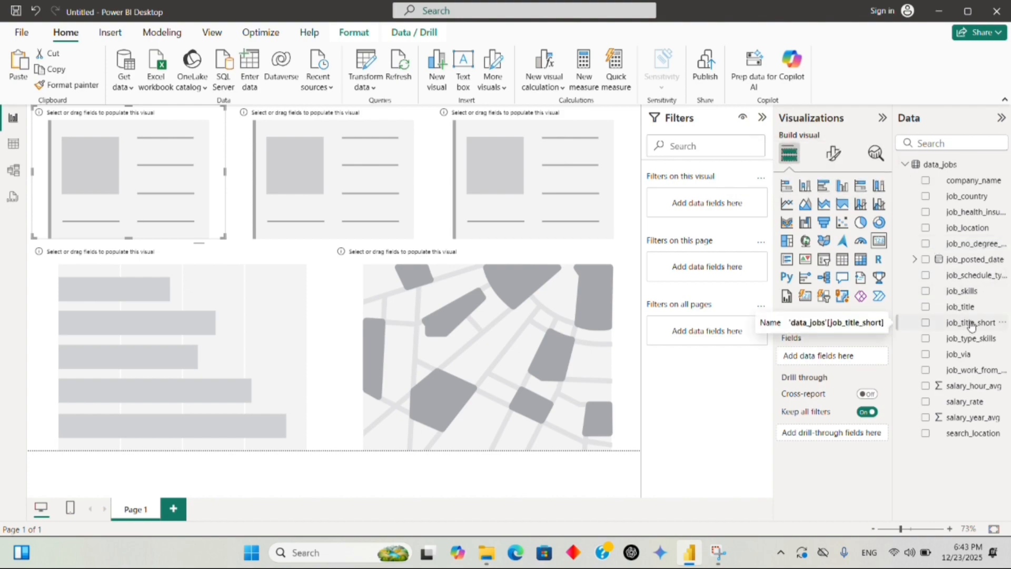
drag(970, 324, 848, 357)
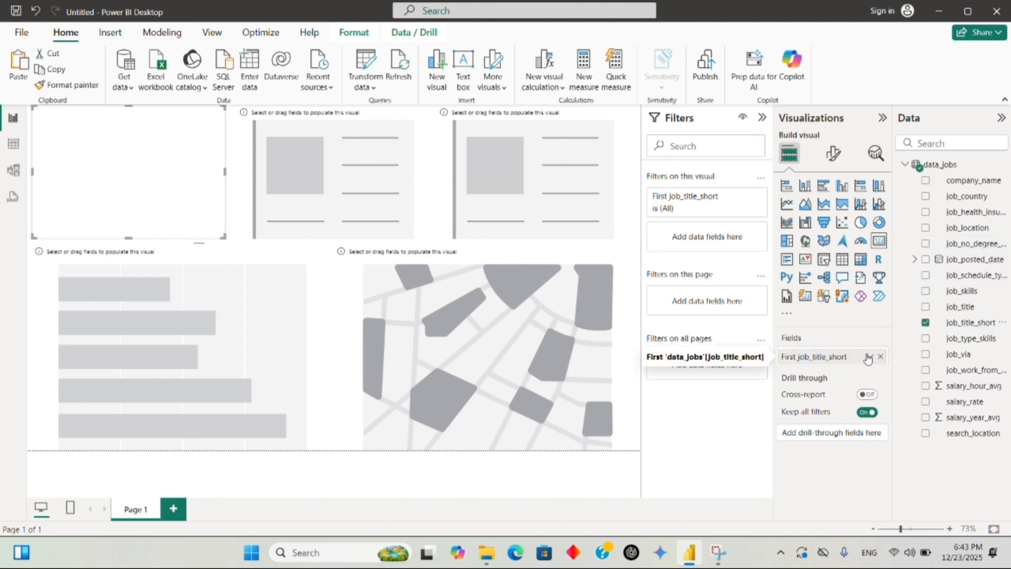
click(869, 356)
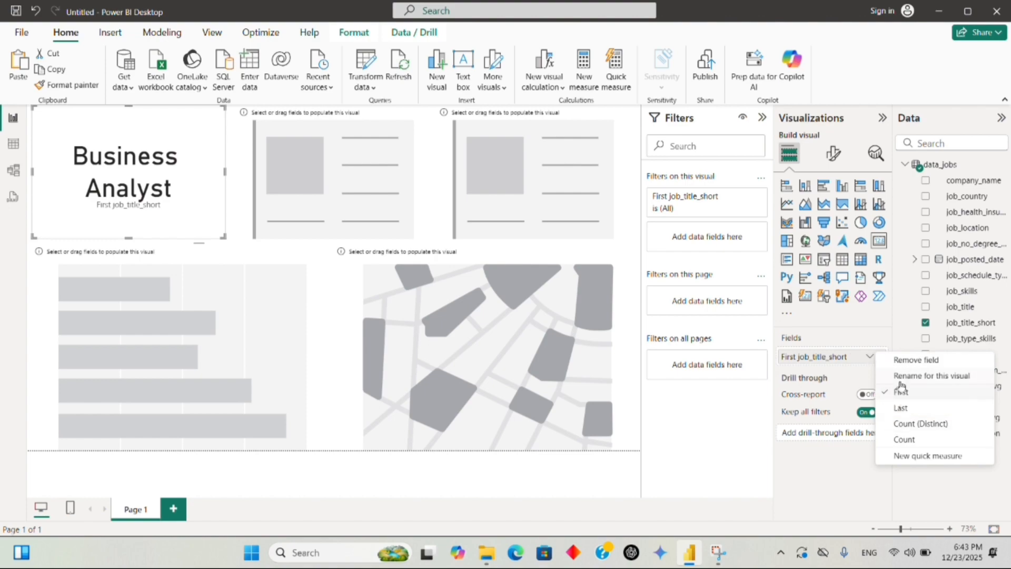
click(914, 440)
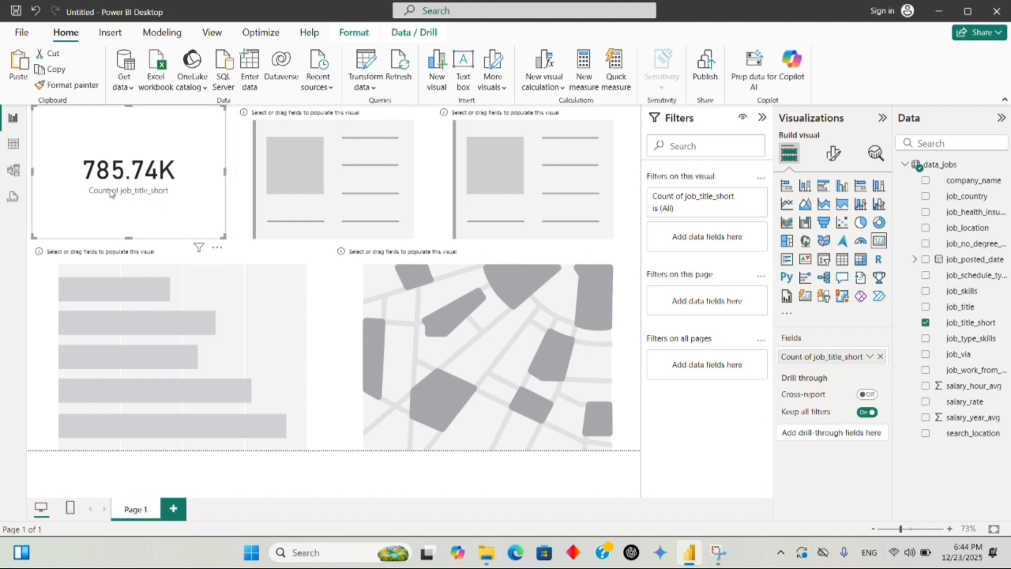
- Assign the salary_year_avg field to the second card and summarize it as Average
click(258, 157)
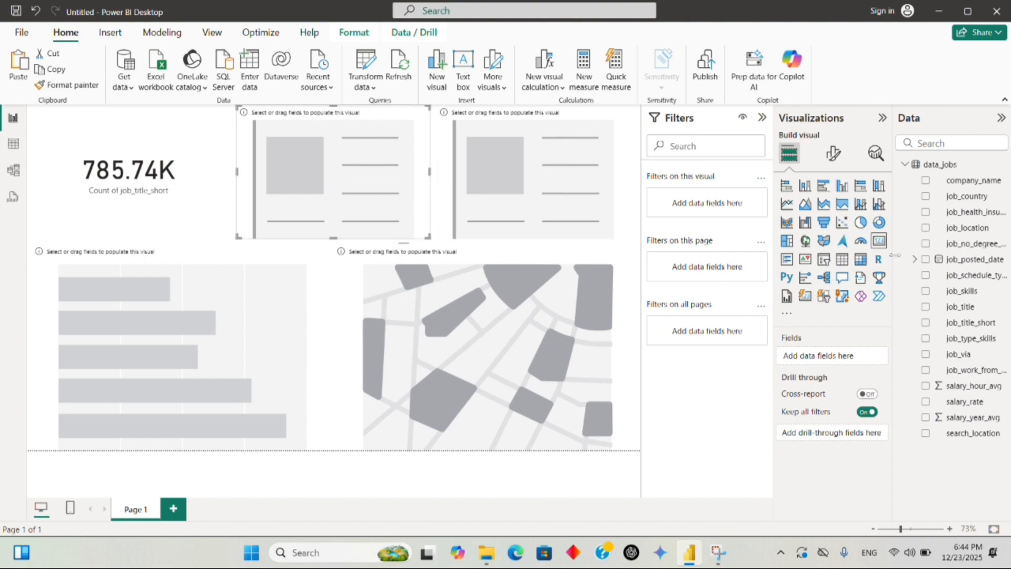
drag(969, 417, 850, 358)
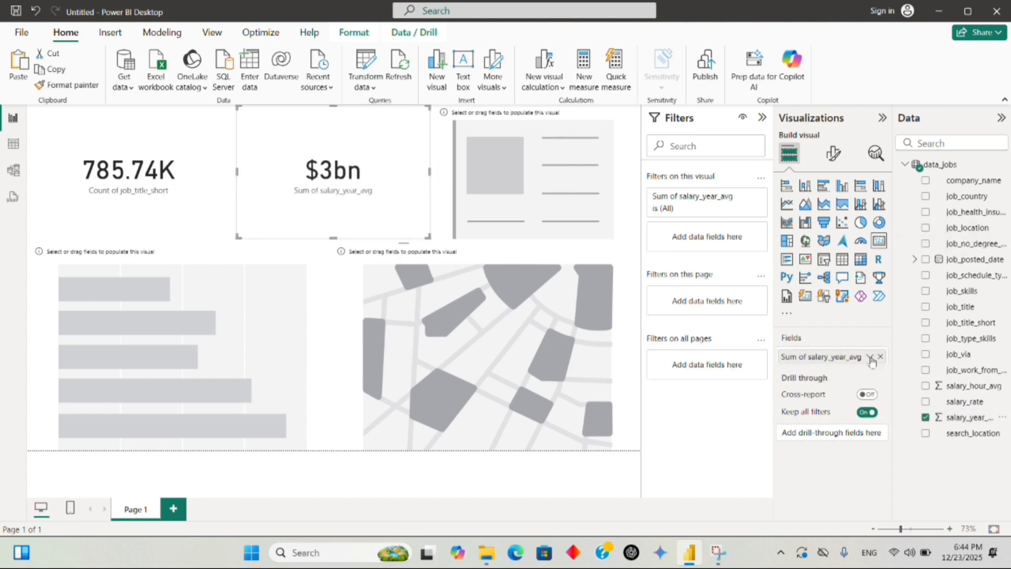
click(870, 358)
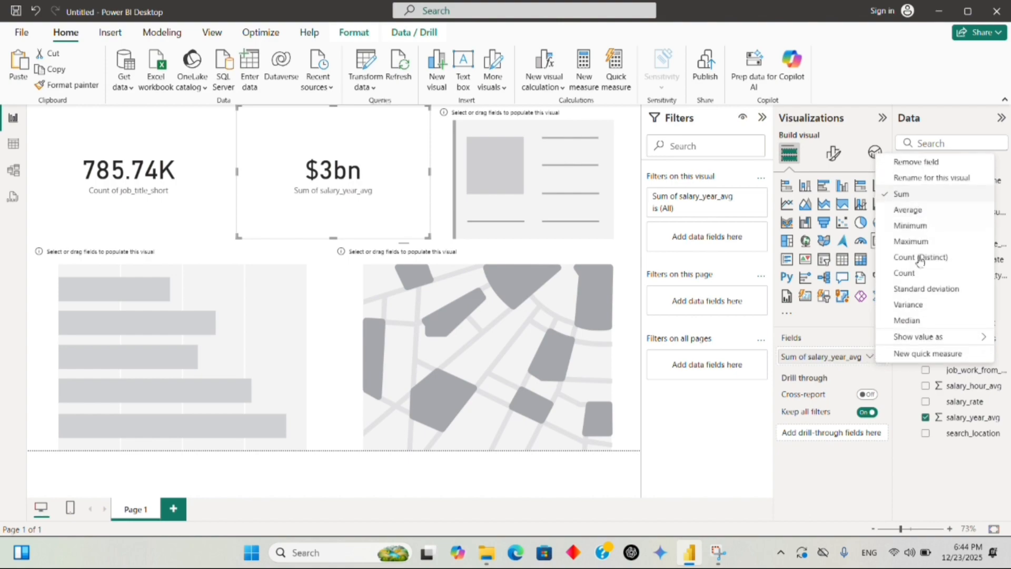
click(919, 211)
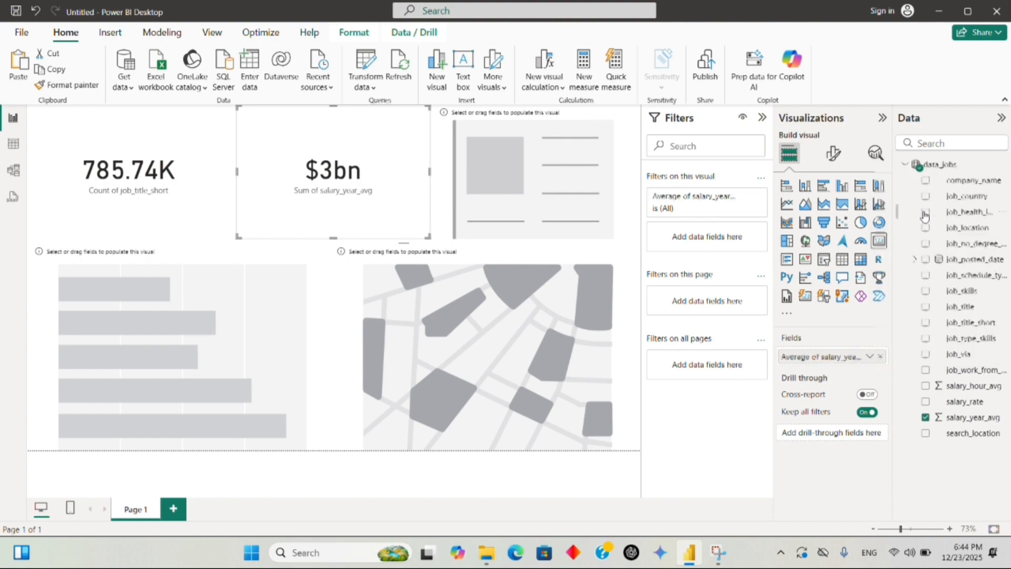
- Assign the salary_hour_avg field to the third card and summarize it as Average
click(571, 180)
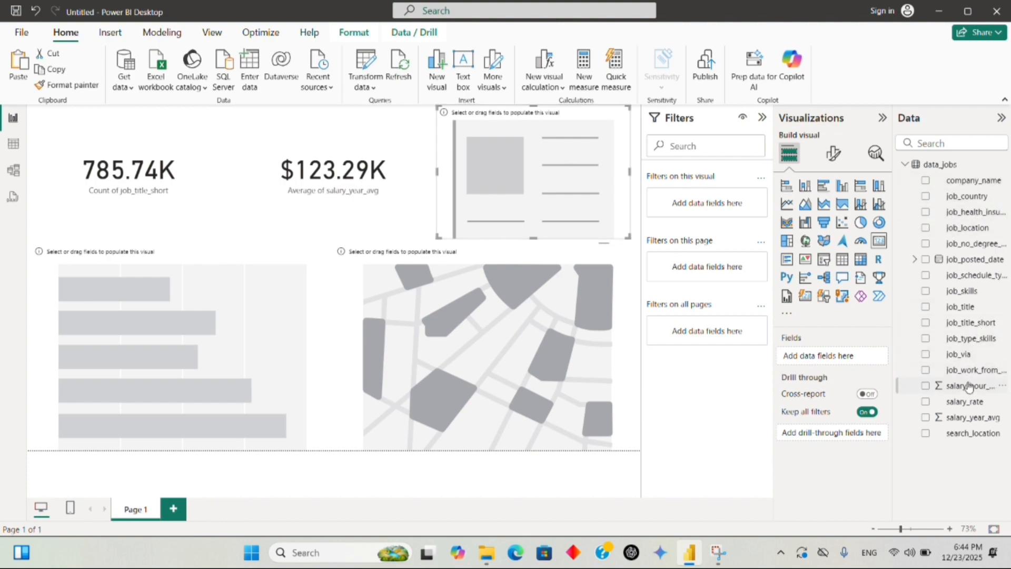
drag(969, 386, 849, 355)
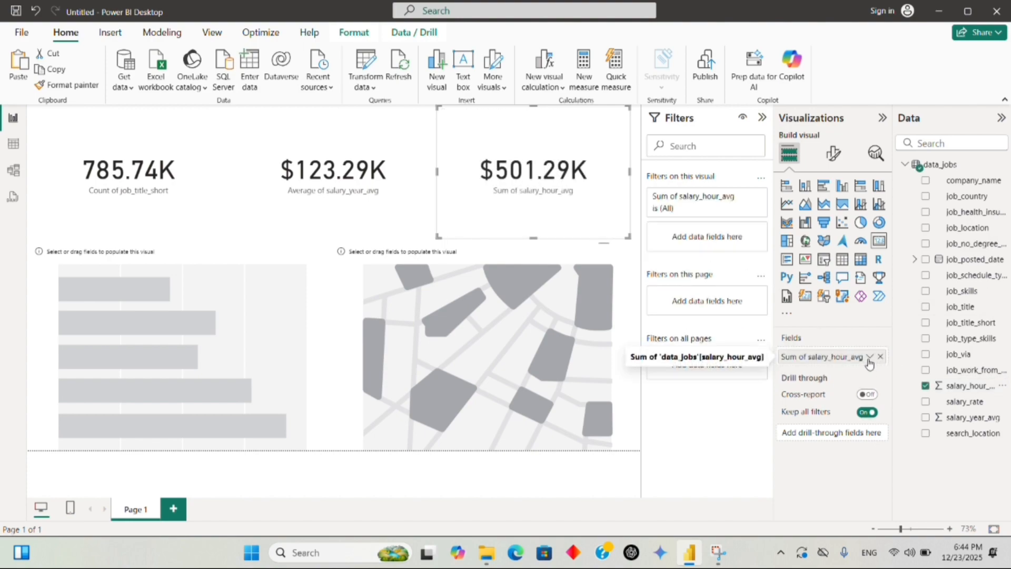
click(869, 357)
click(929, 211)
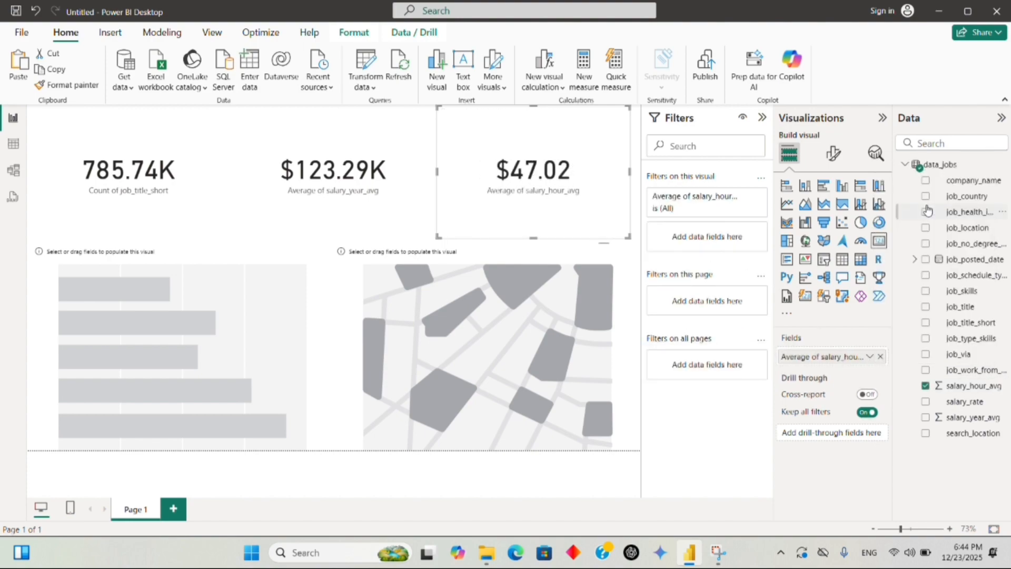
- Set job_title_short as the bar chart's Y-axis and the count of job_title_short as its X-axis
click(242, 398)
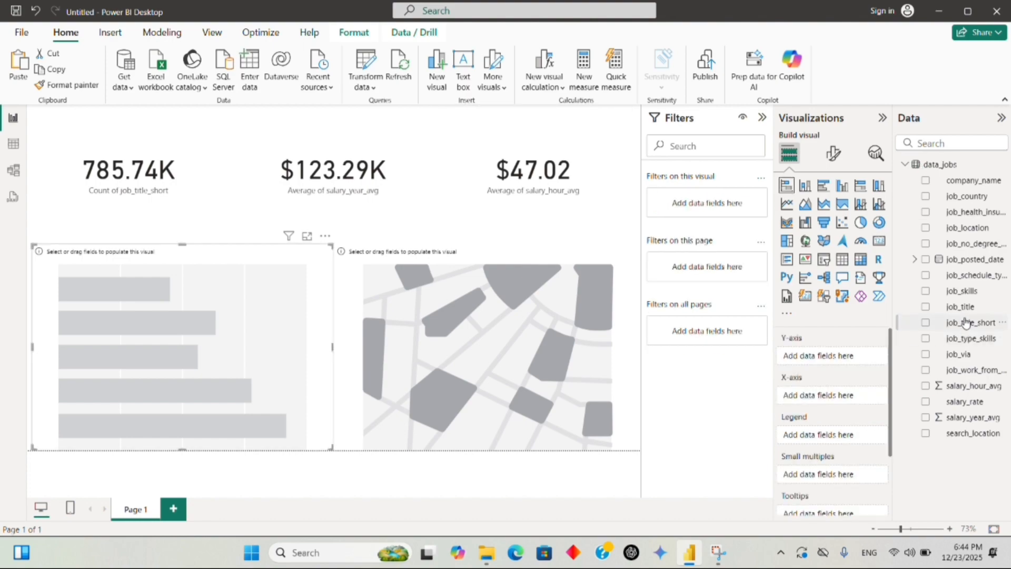
drag(966, 322, 843, 359)
drag(970, 322, 858, 409)
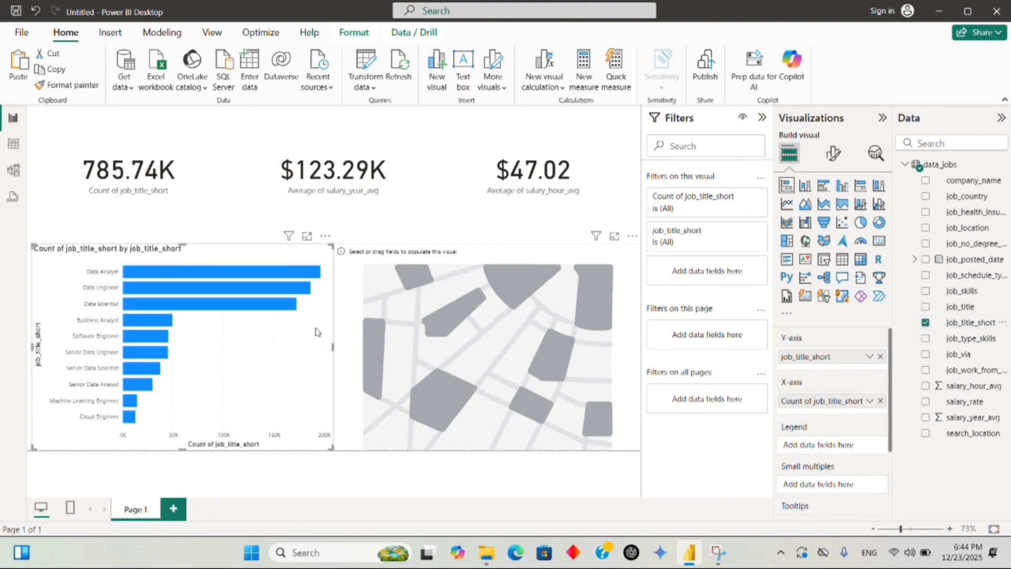
- Assign the job_country field as the filled map's location
click(492, 395)
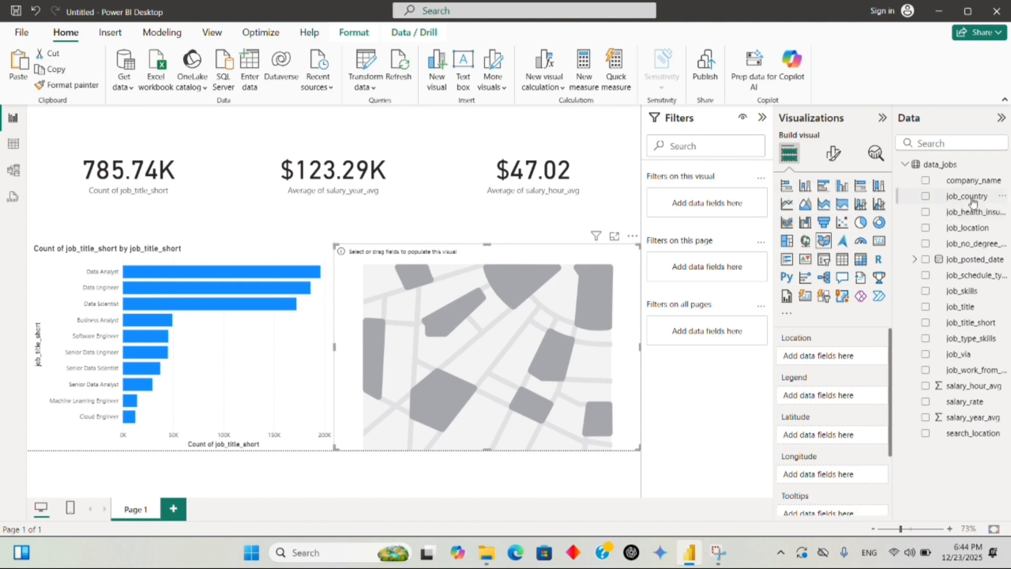
drag(973, 201, 850, 367)
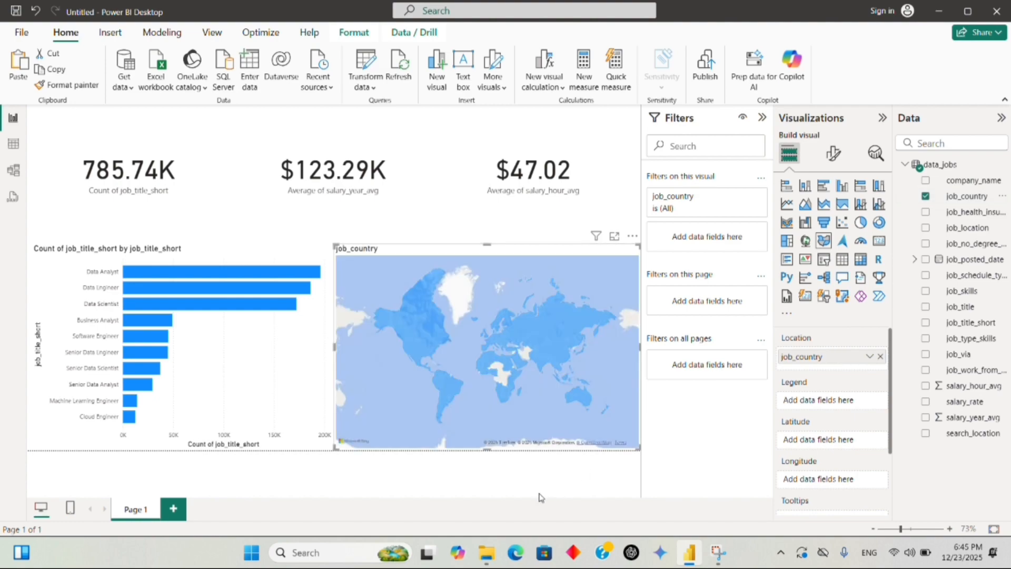
click(499, 480)
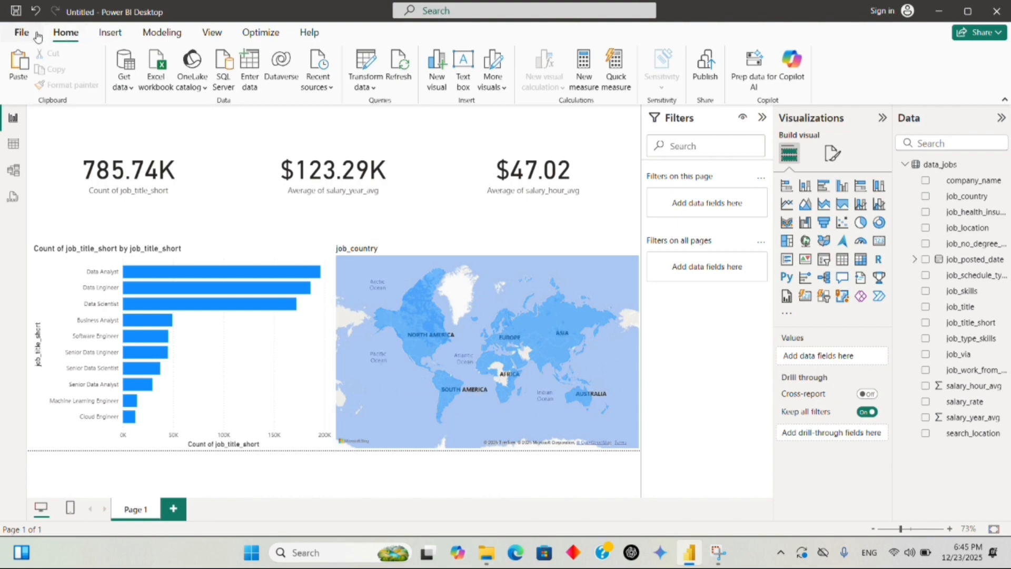
- Insert a text box and format its text as size 36, bold and centered
click(109, 35)
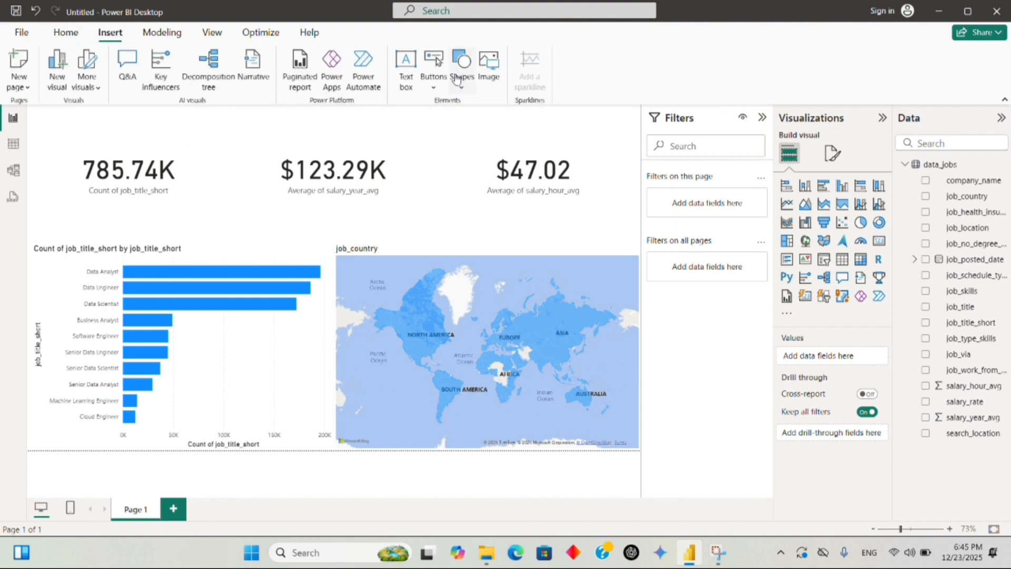
click(406, 71)
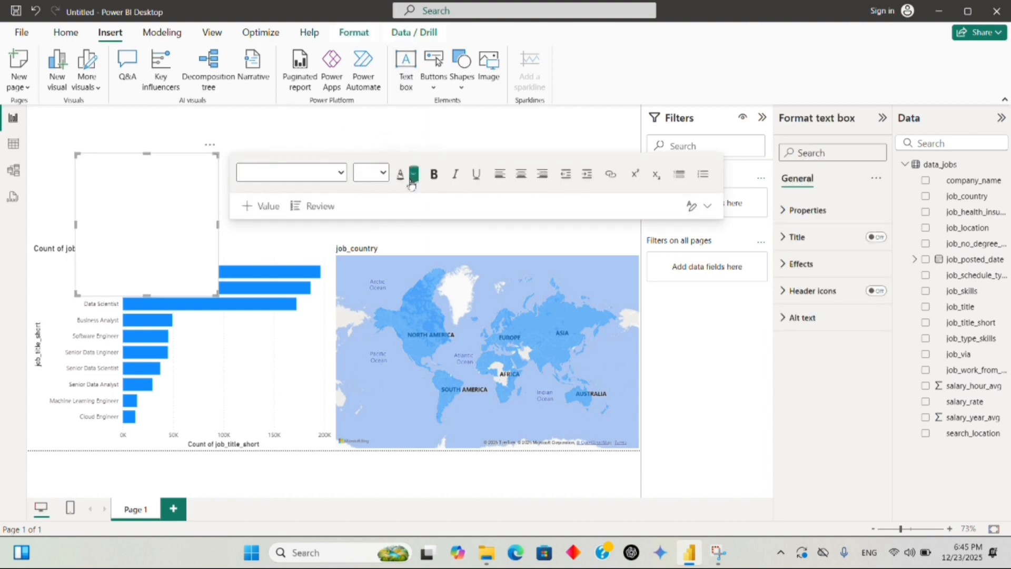
click(383, 172)
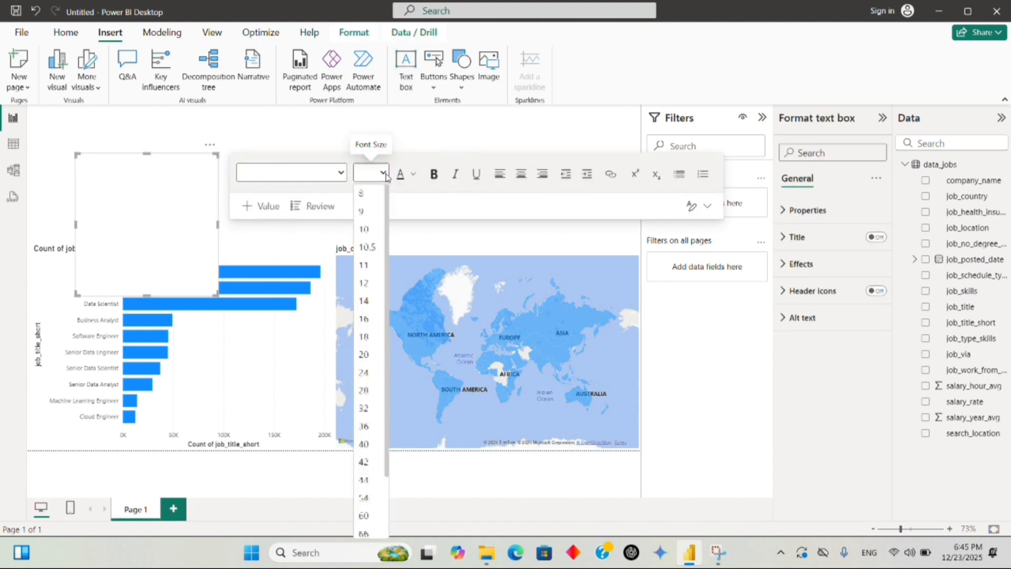
click(370, 425)
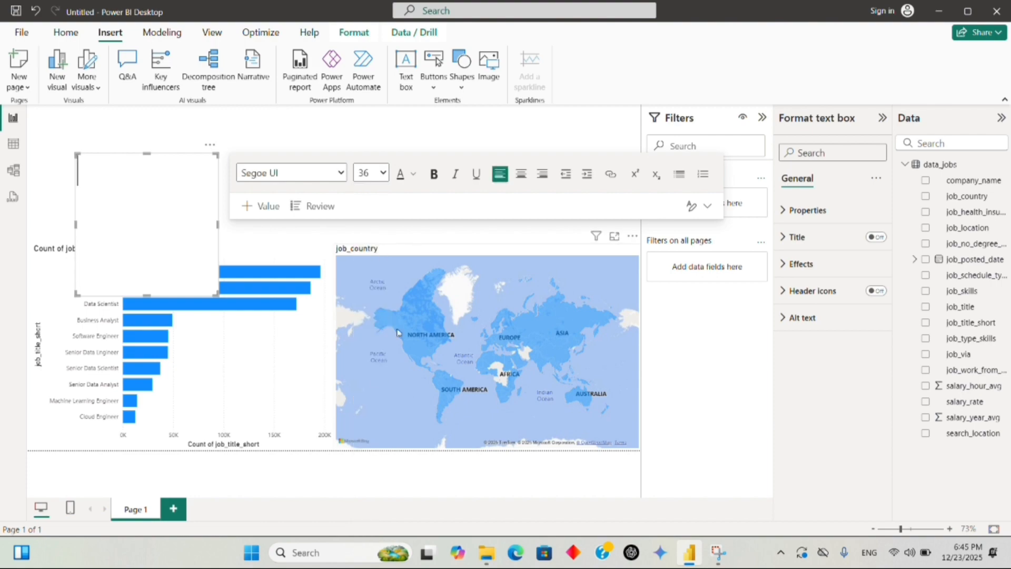
click(435, 177)
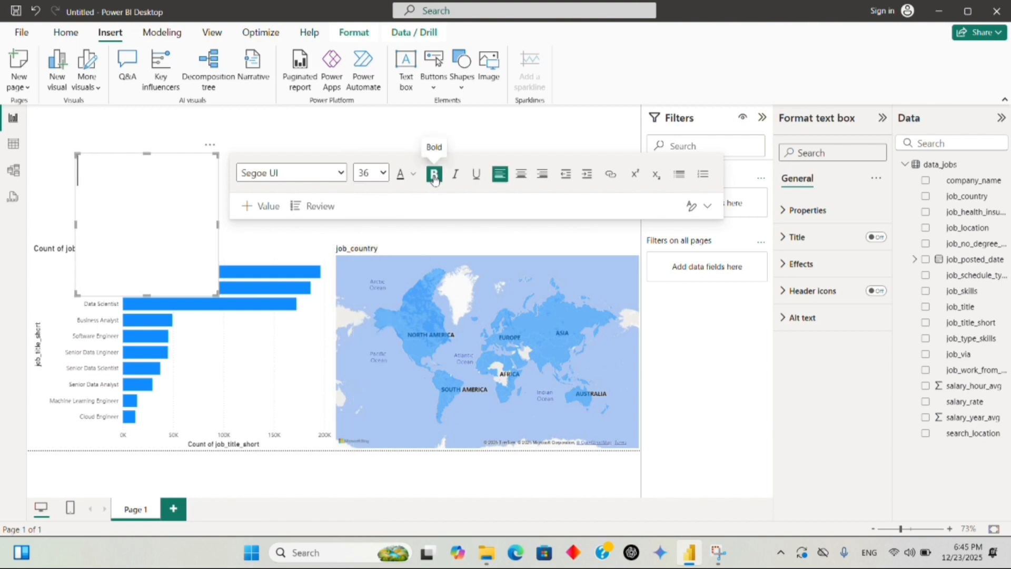
click(521, 174)
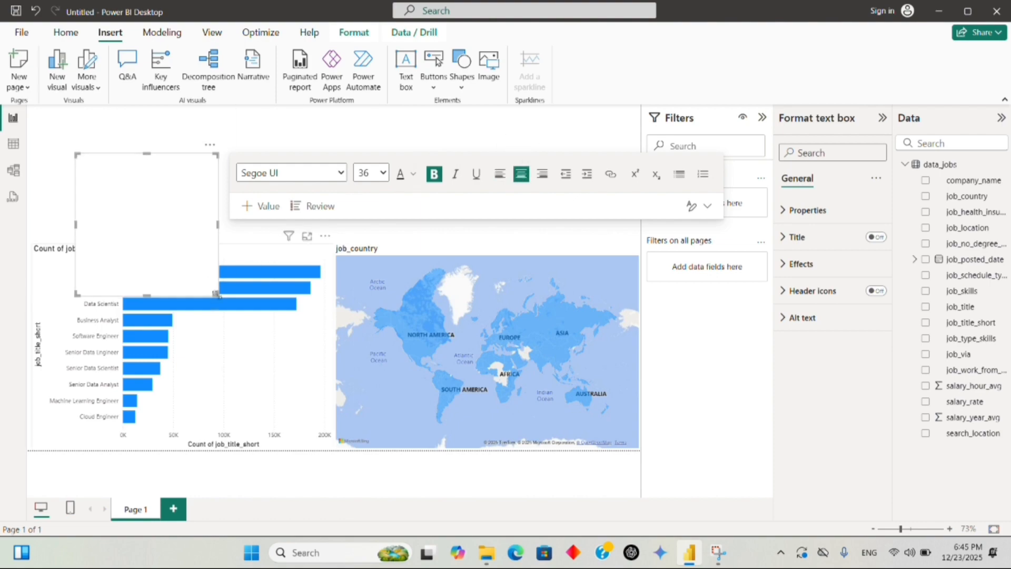
- Stretch the text box into a wide banner, enter the title Data Jobs Dashboard and place it along the page's upper edge
drag(215, 292, 658, 213)
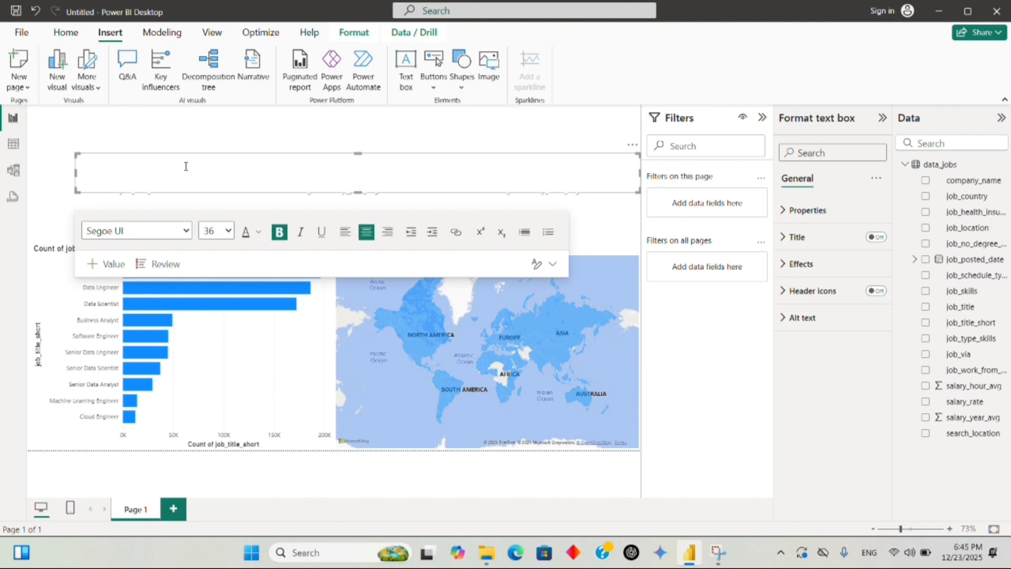
text(Data Jobs Dashboard)
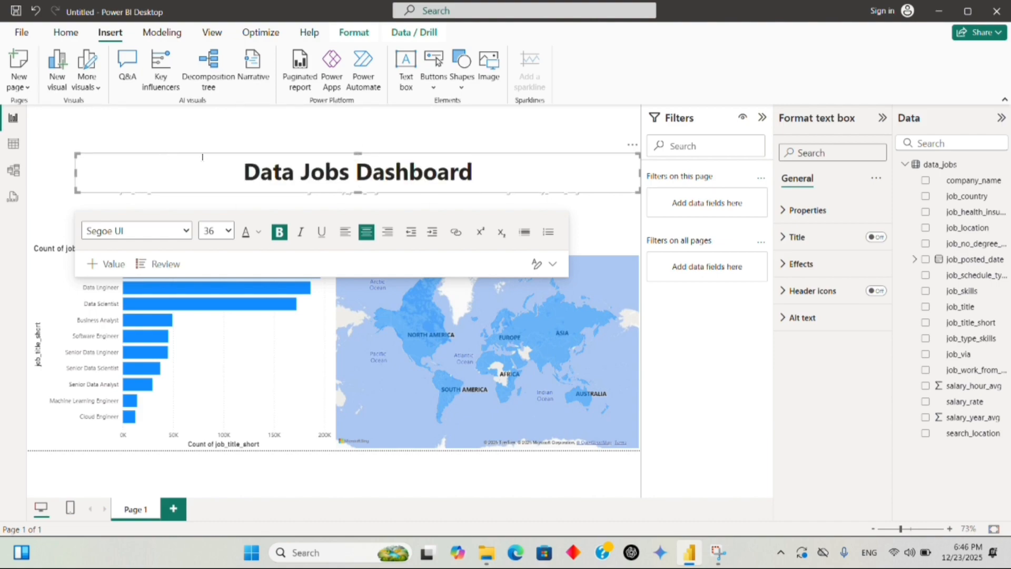
drag(358, 153, 358, 106)
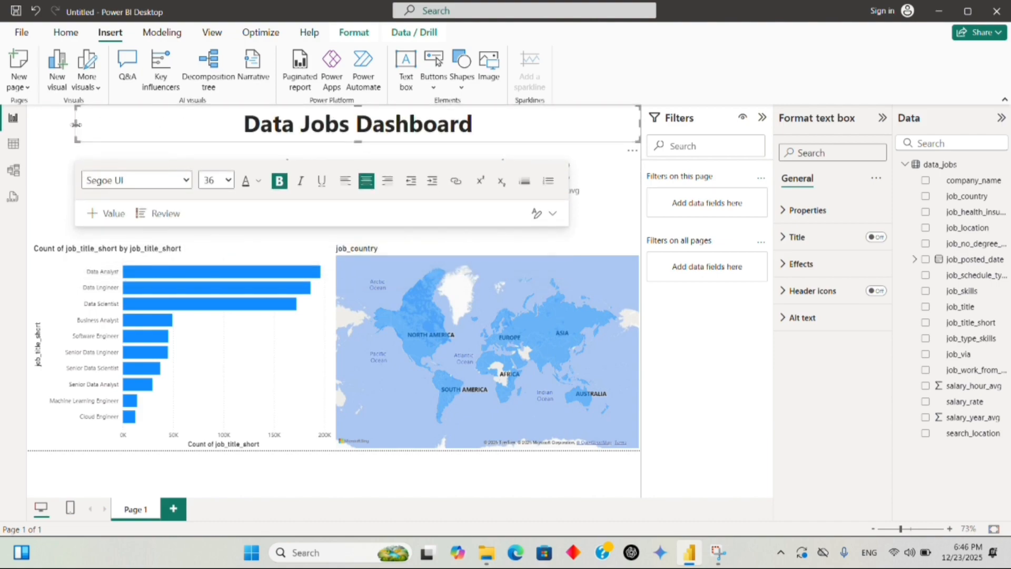
click(504, 486)
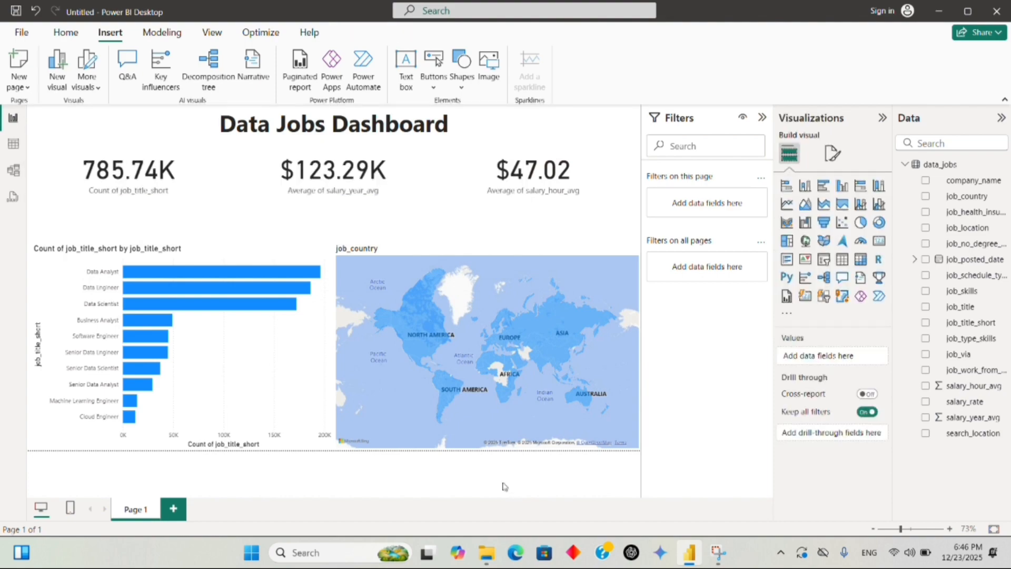
click(149, 198)
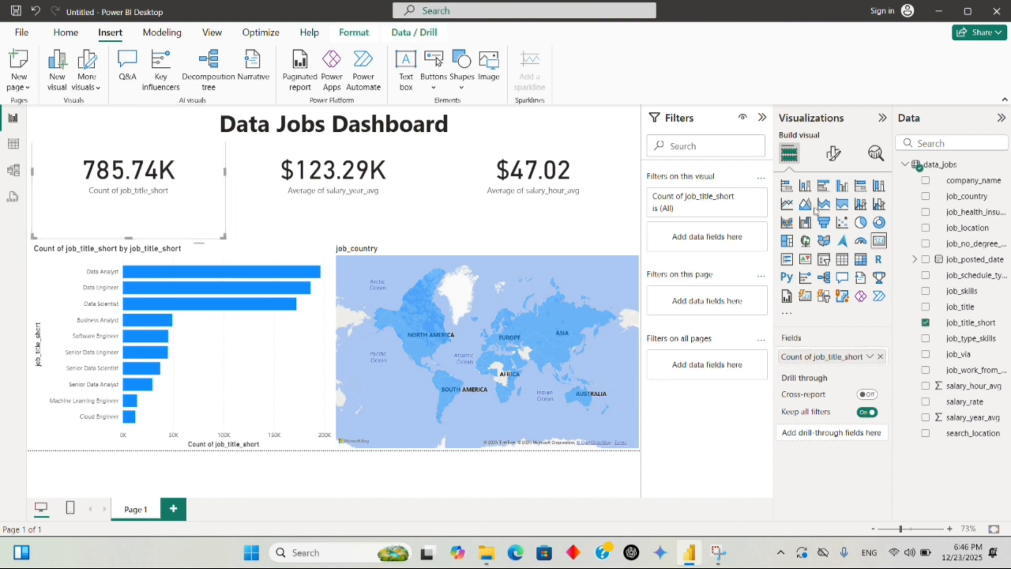
click(832, 153)
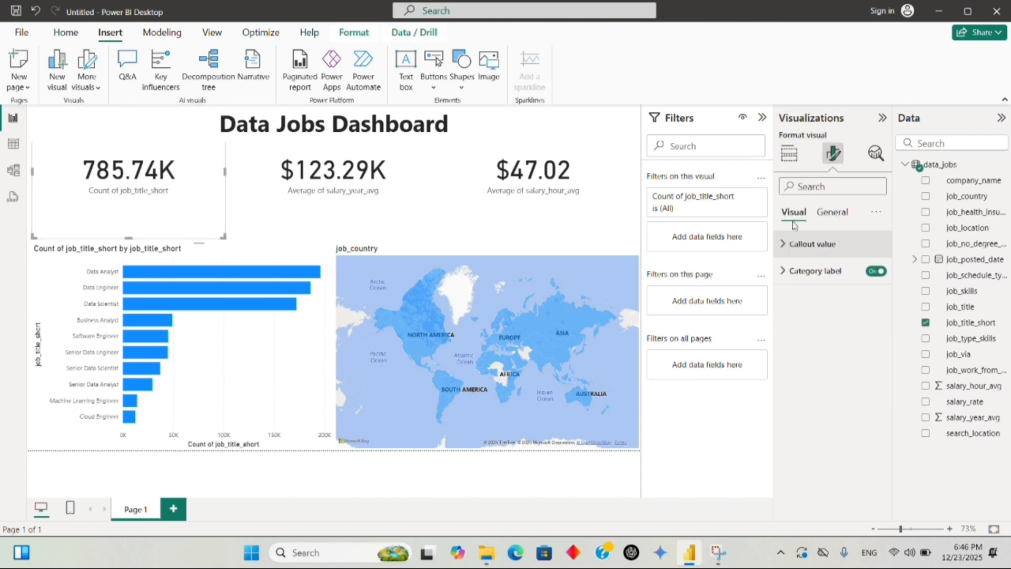
click(831, 211)
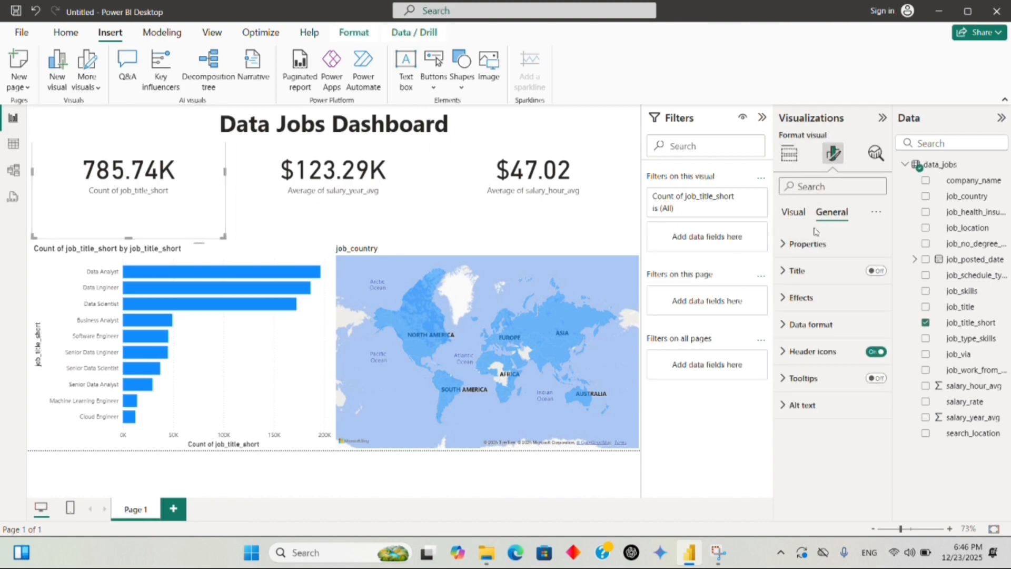
click(785, 271)
click(785, 271)
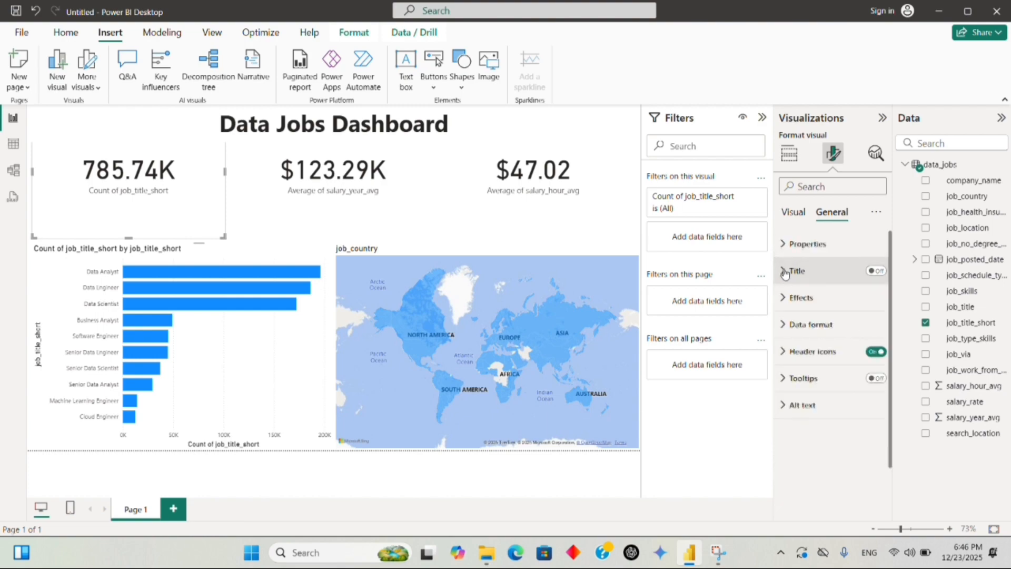
click(798, 214)
click(788, 153)
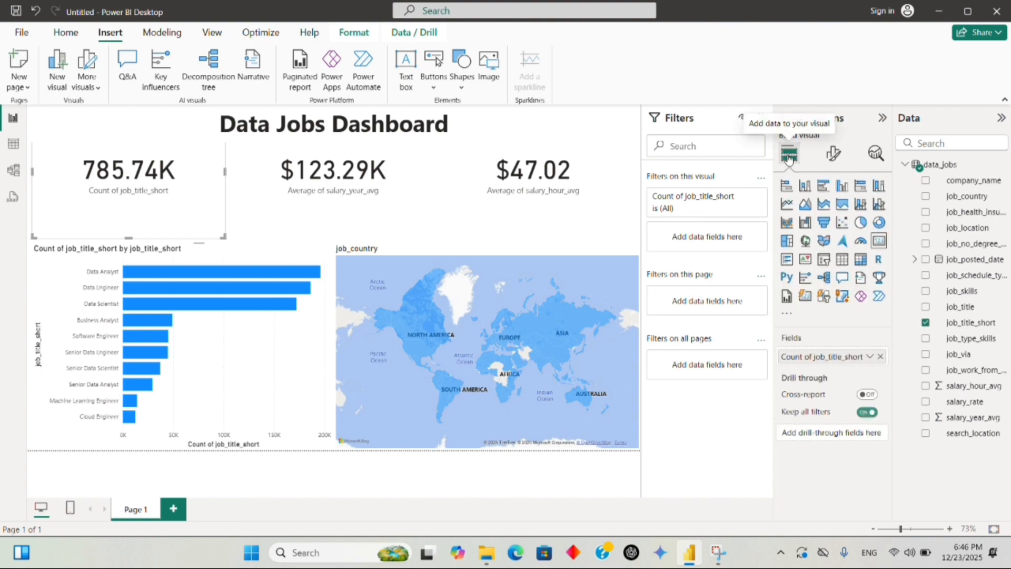
- Rename the first card's field for this visual as Jobs Count
double_click(831, 356)
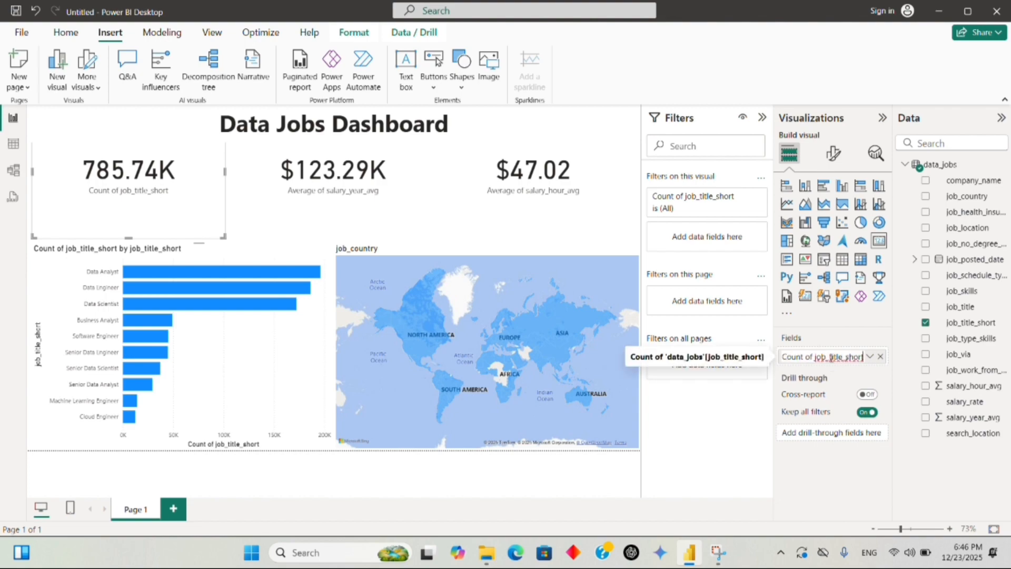
key(ctrl+a)
text(Jobs Count)
key(Return)
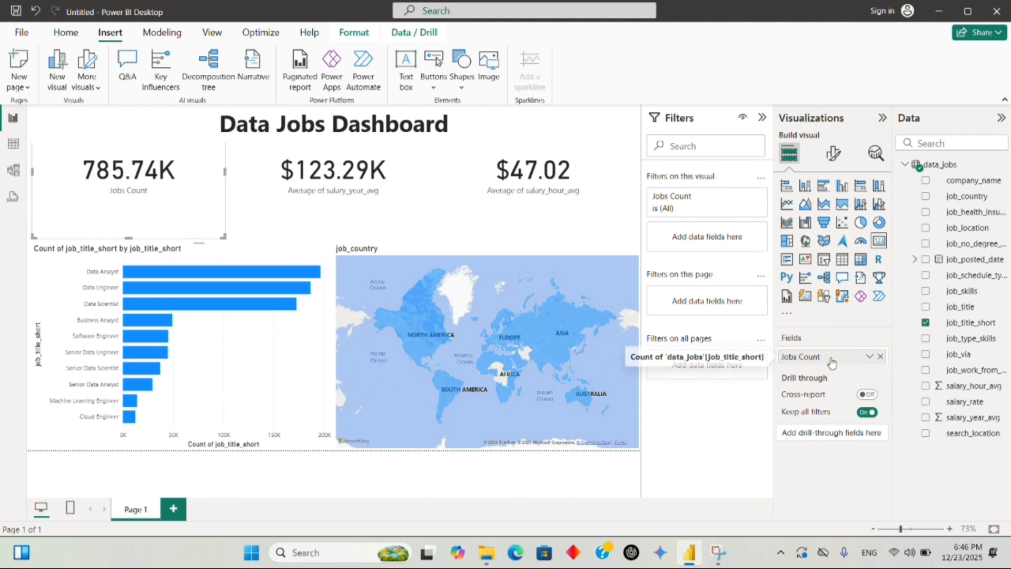
- Rename the second card's field for this visual as Average Yearly Salary
click(337, 194)
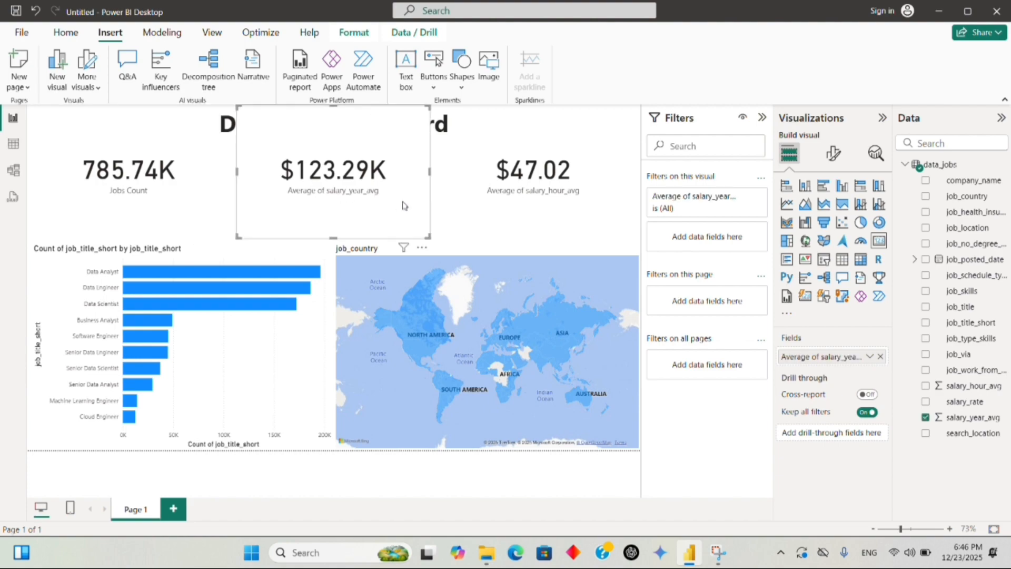
double_click(855, 358)
key(BackSpace)
key(BackSpace)
key(BackSpace)
key(BackSpace)
key(BackSpace)
key(BackSpace)
key(BackSpace)
key(BackSpace)
key(BackSpace)
key(BackSpace)
key(BackSpace)
key(BackSpace)
key(BackSpace)
key(BackSpace)
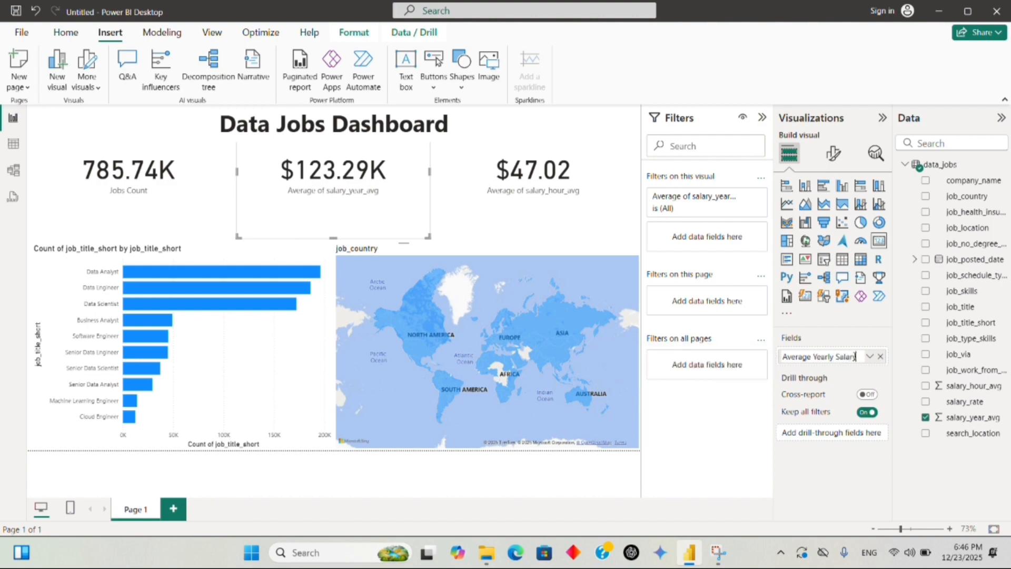
text(Salary)
key(Return)
- Rename the third card's field for this visual as Average Hourly Salary
click(562, 182)
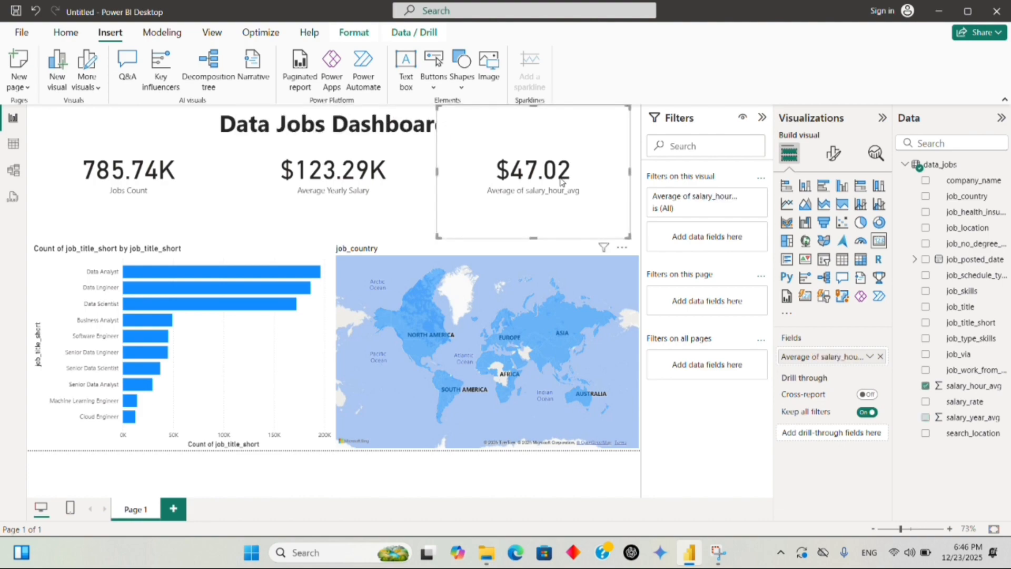
double_click(844, 356)
key(BackSpace)
key(BackSpace)
key(BackSpace)
key(BackSpace)
key(BackSpace)
key(BackSpace)
key(BackSpace)
key(BackSpace)
key(BackSpace)
key(BackSpace)
key(BackSpace)
key(BackSpace)
key(BackSpace)
key(BackSpace)
key(BackSpace)
key(BackSpace)
key(BackSpace)
key(BackSpace)
text(Hourly)
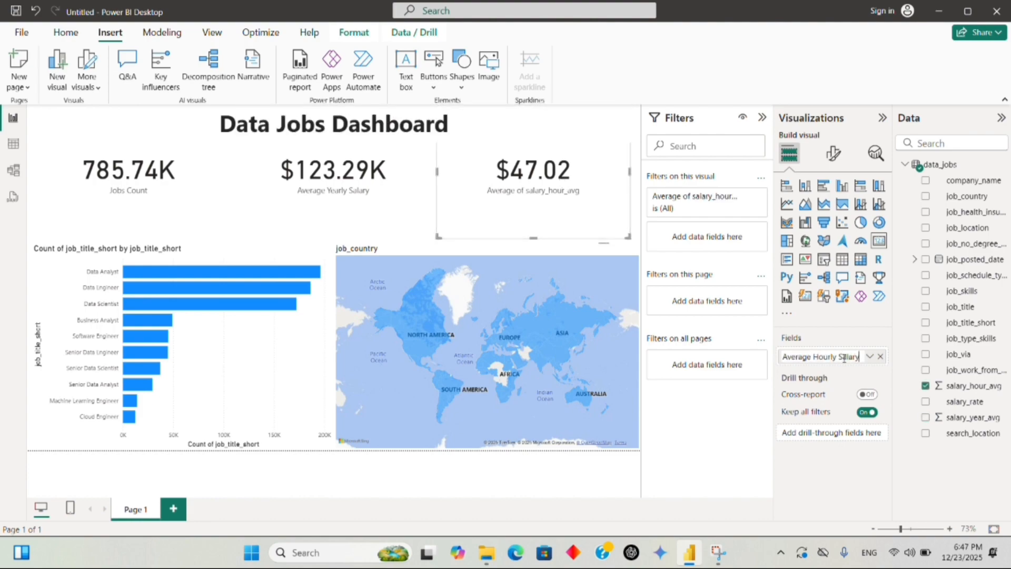
key(Return)
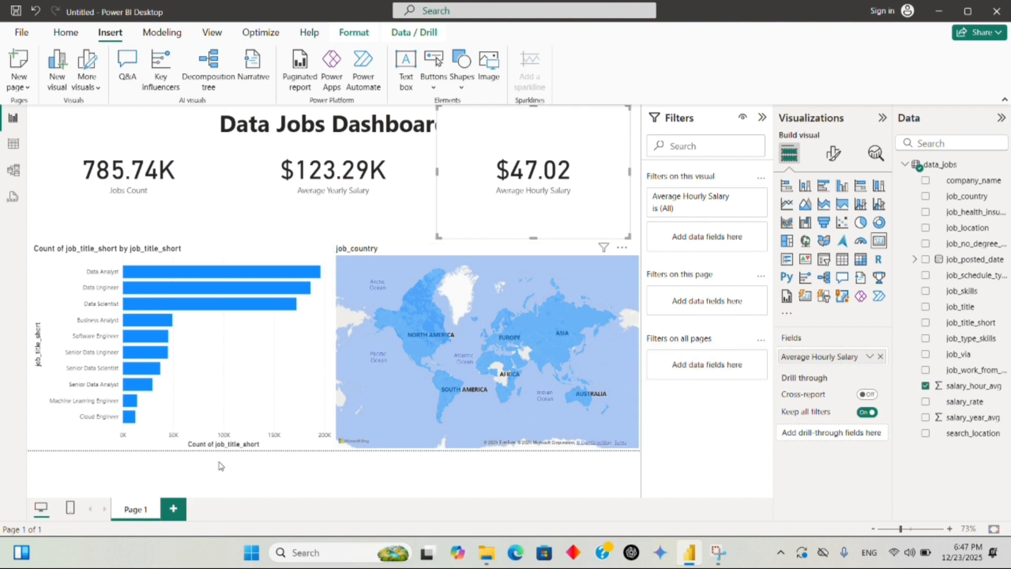
- Turn off the Y-axis title of the job title bar chart
click(212, 377)
click(833, 153)
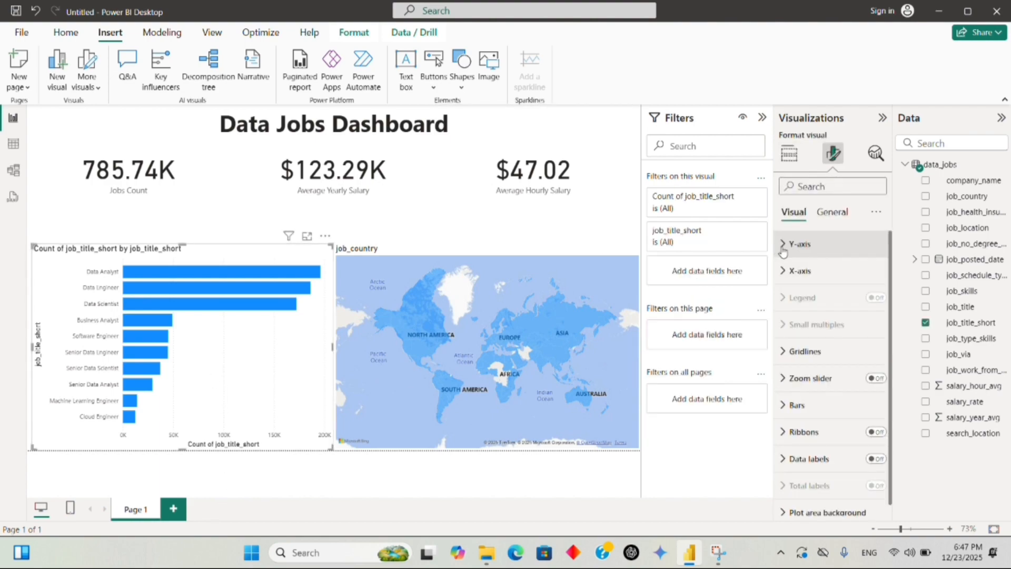
click(783, 247)
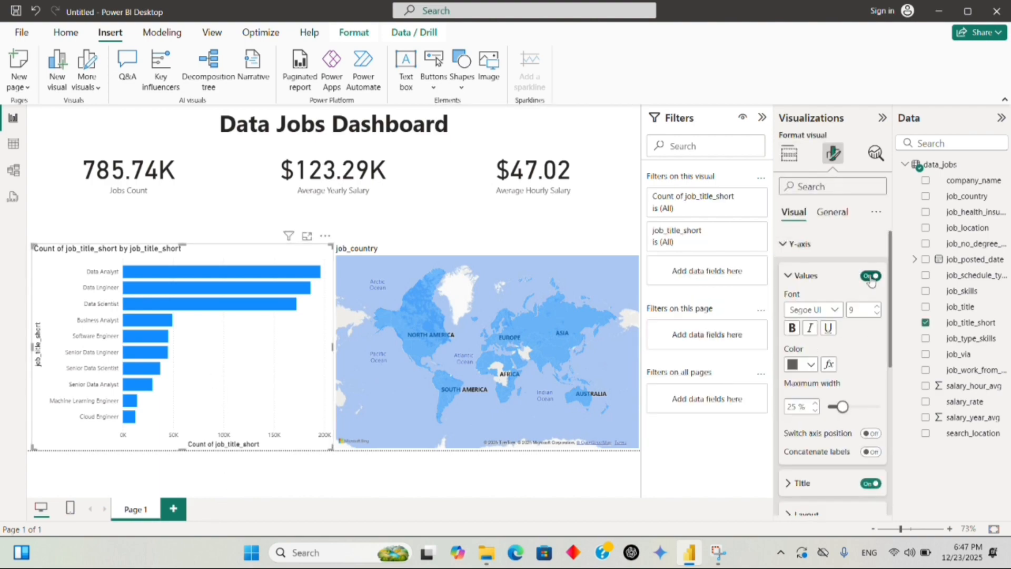
click(869, 482)
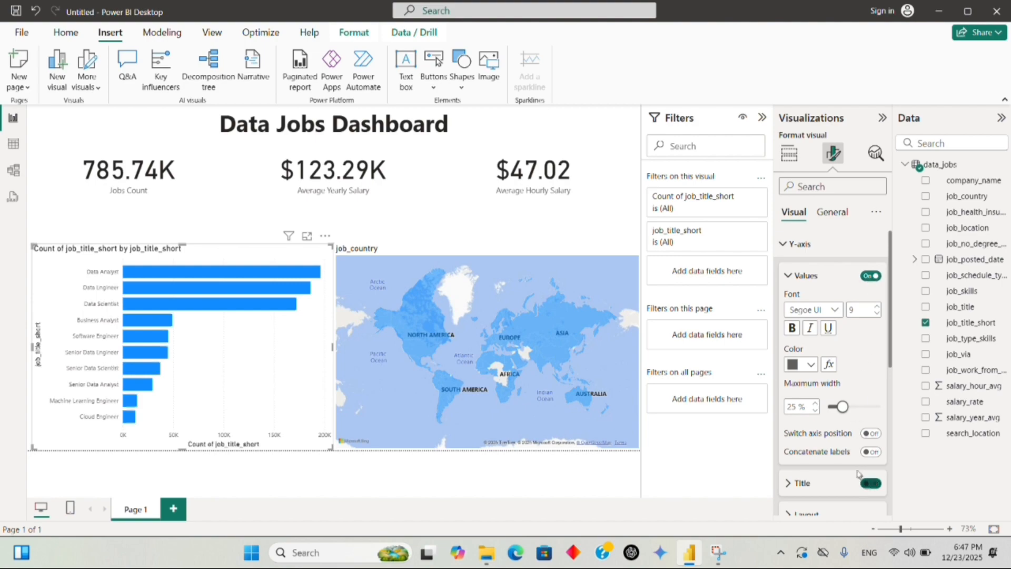
click(788, 276)
- Turn off the bar chart's X-axis title
scroll(789, 294, down, 5)
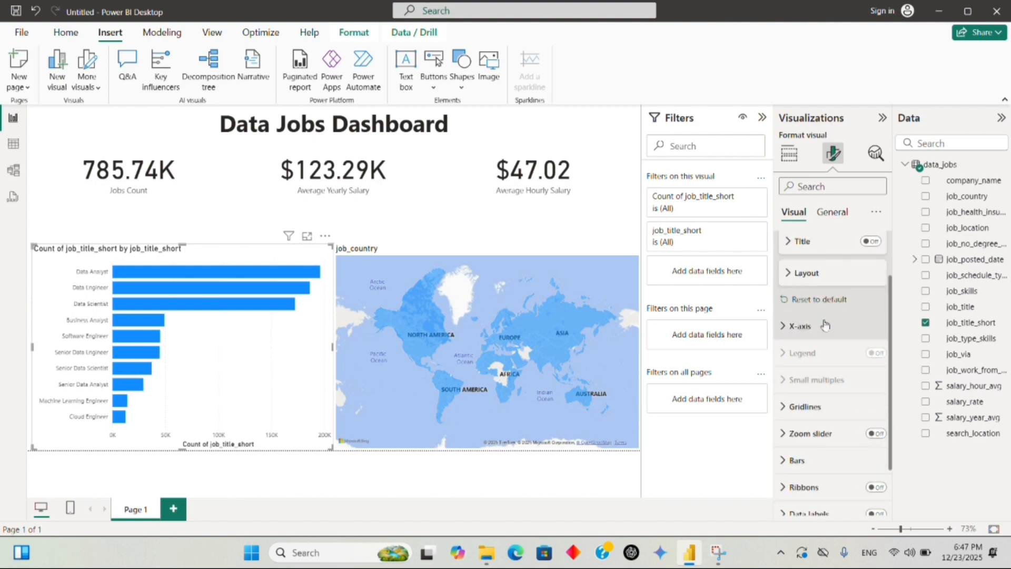
click(783, 341)
click(781, 261)
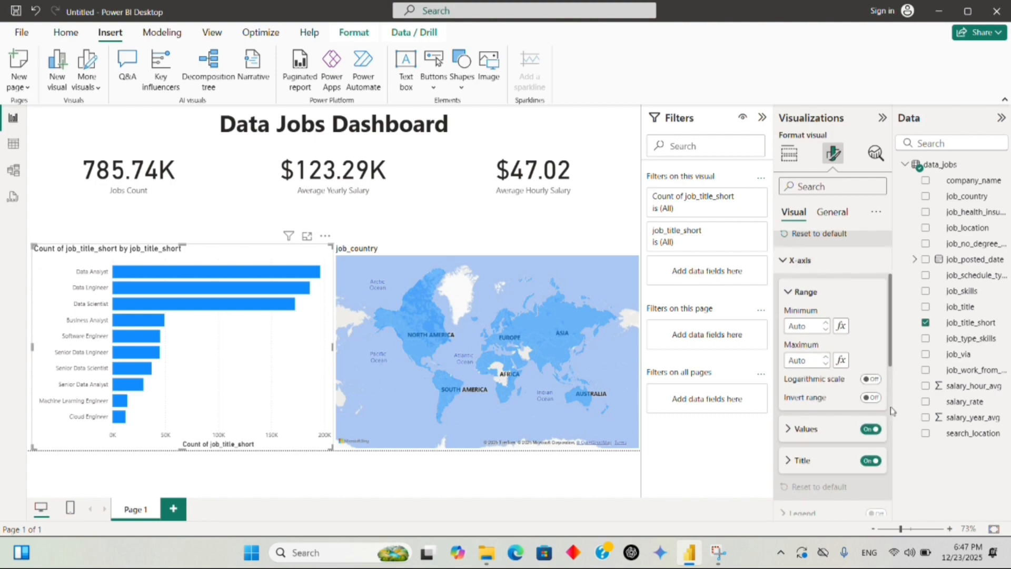
click(871, 461)
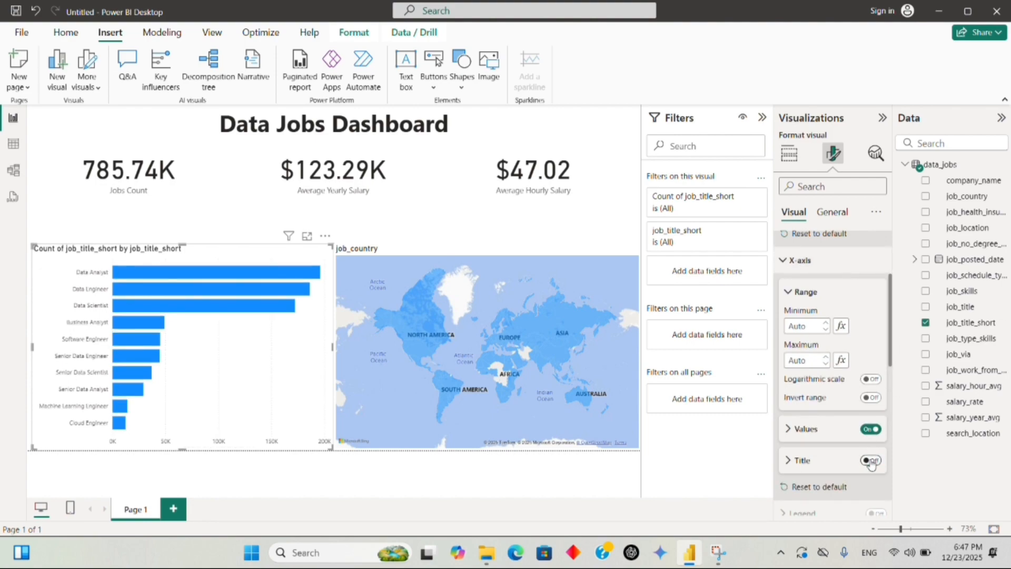
click(797, 294)
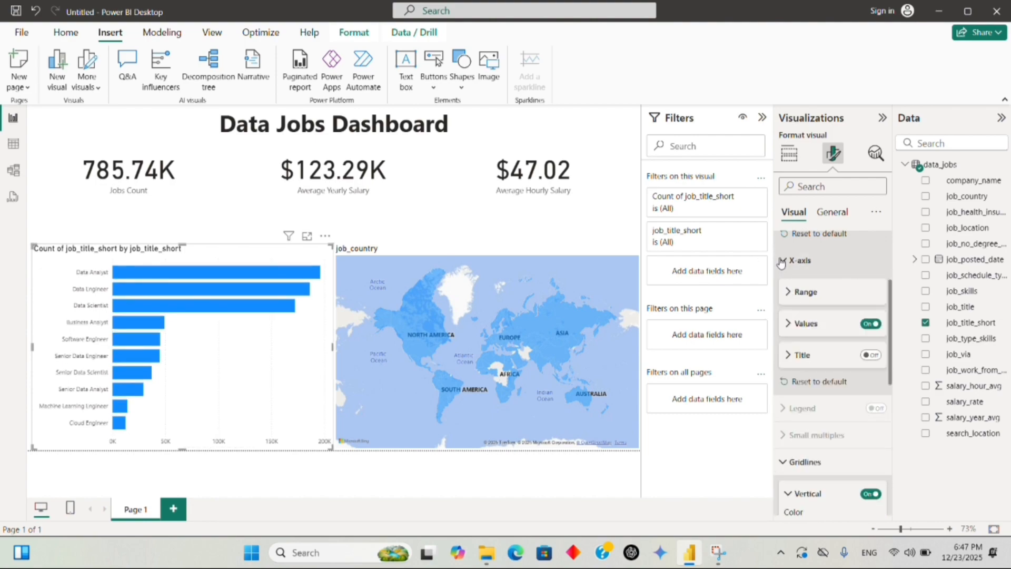
- Turn off the bar chart's vertical gridlines
scroll(806, 337, down, 5)
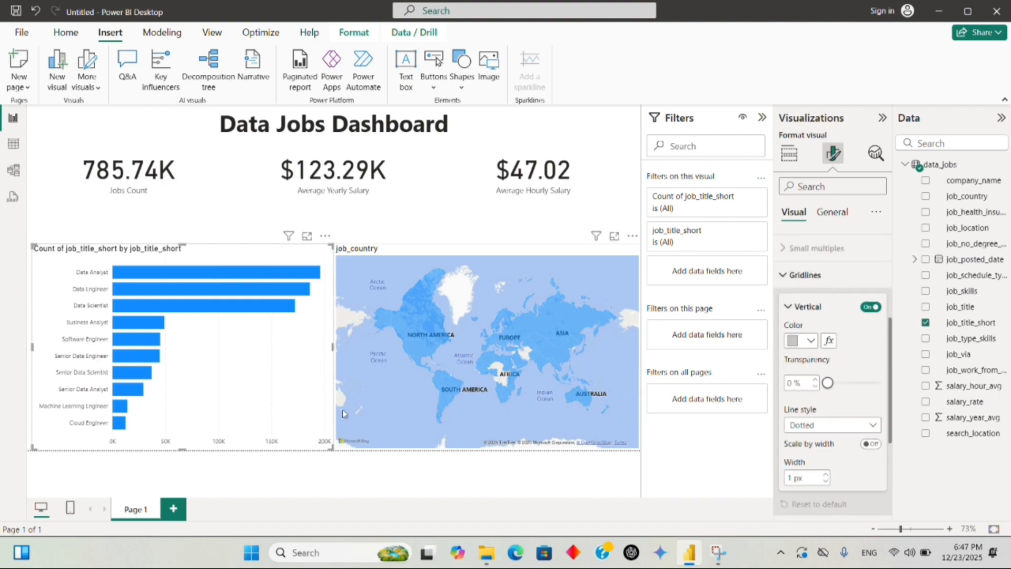
click(873, 309)
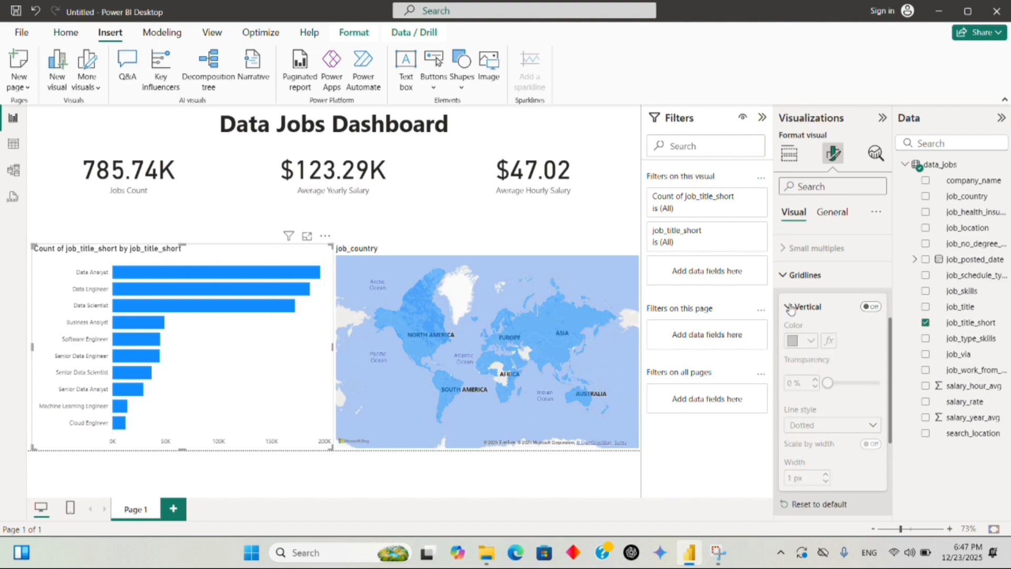
click(790, 308)
- Replace the bar chart's title text with "What Are Top Data Jobs?"
scroll(789, 308, up, 3)
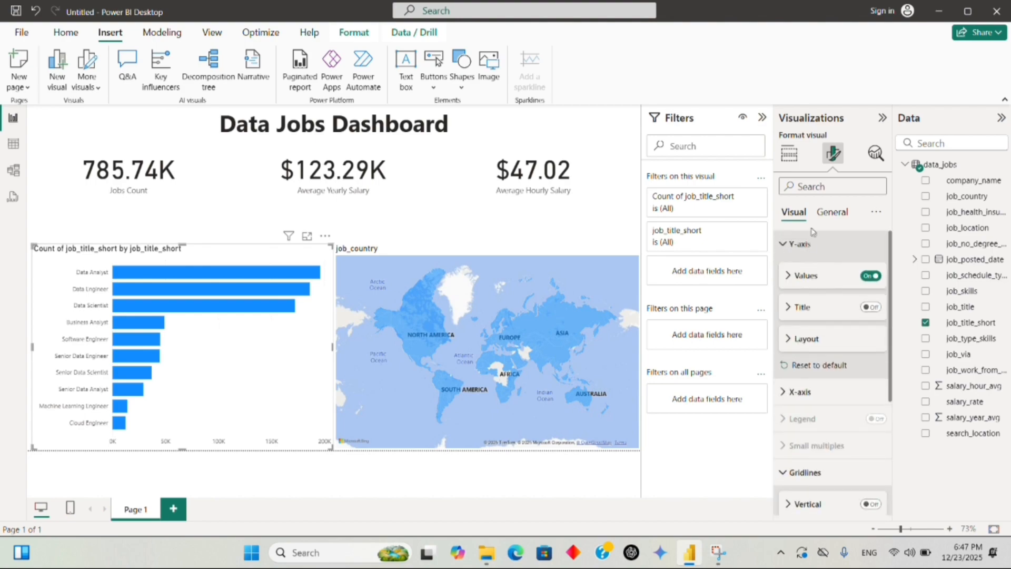
click(838, 216)
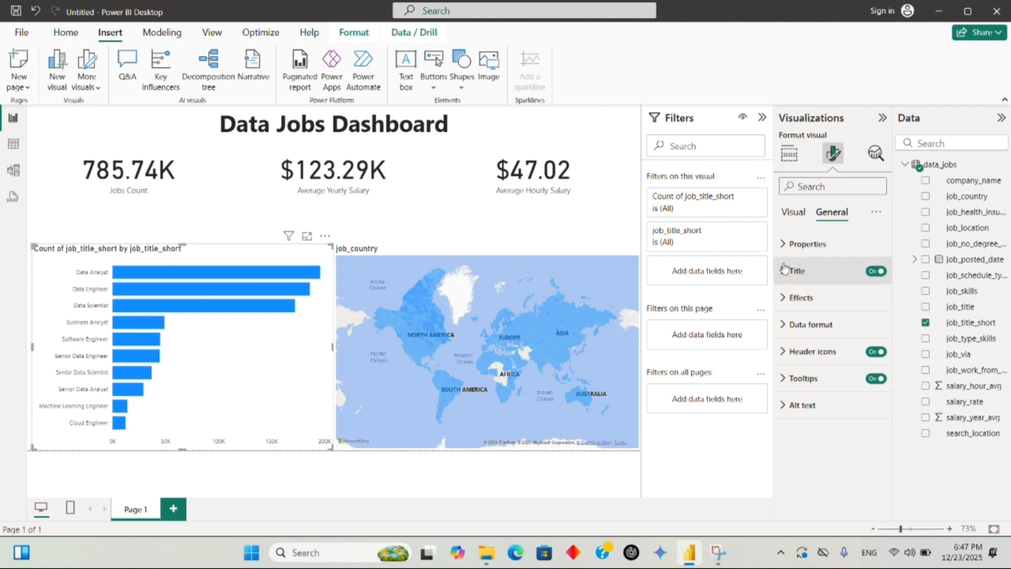
click(796, 270)
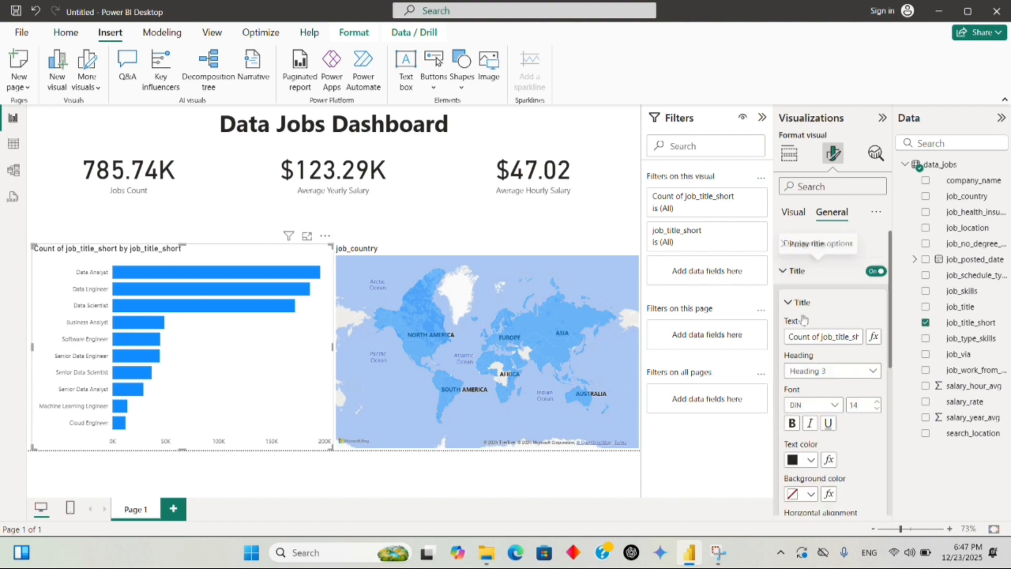
click(838, 338)
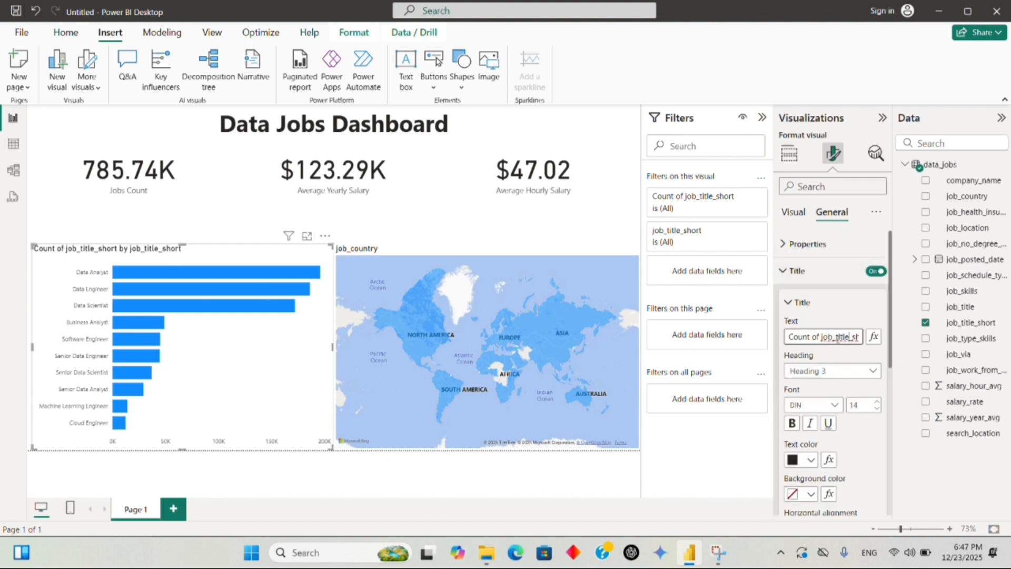
key(End)
key(BackSpace)
key(BackSpace)
key(BackSpace)
key(BackSpace)
key(BackSpace)
key(BackSpace)
key(BackSpace)
key(BackSpace)
key(BackSpace)
key(BackSpace)
key(BackSpace)
key(BackSpace)
key(BackSpace)
key(BackSpace)
key(BackSpace)
key(BackSpace)
key(BackSpace)
key(BackSpace)
key(BackSpace)
key(BackSpace)
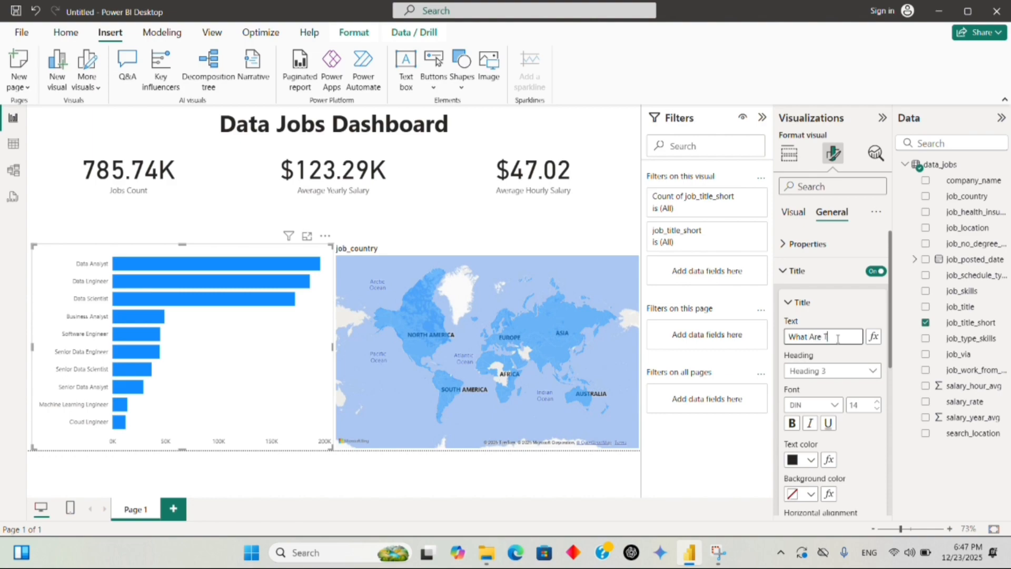
text(What Are To)
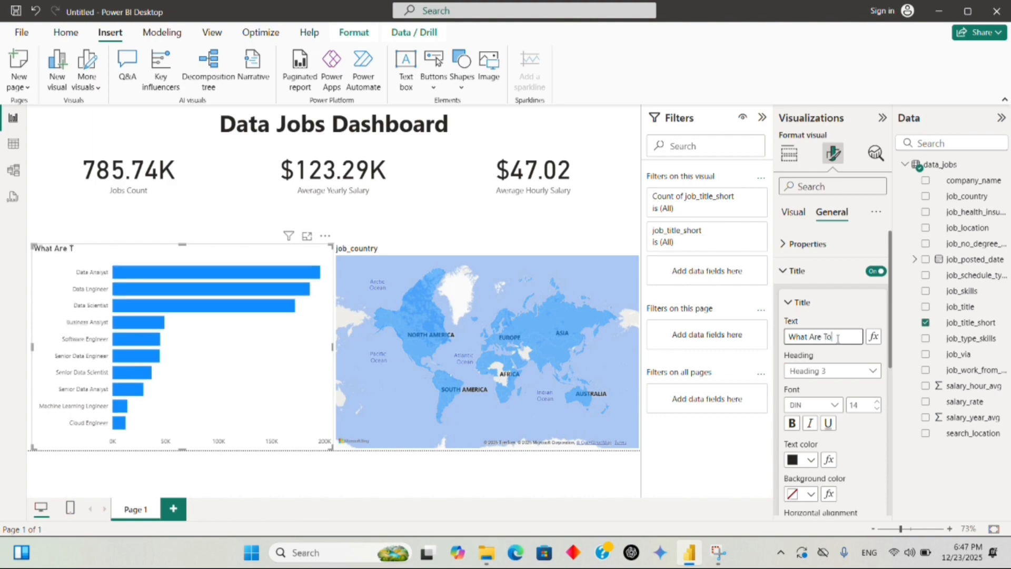
text(p Data Jobs)
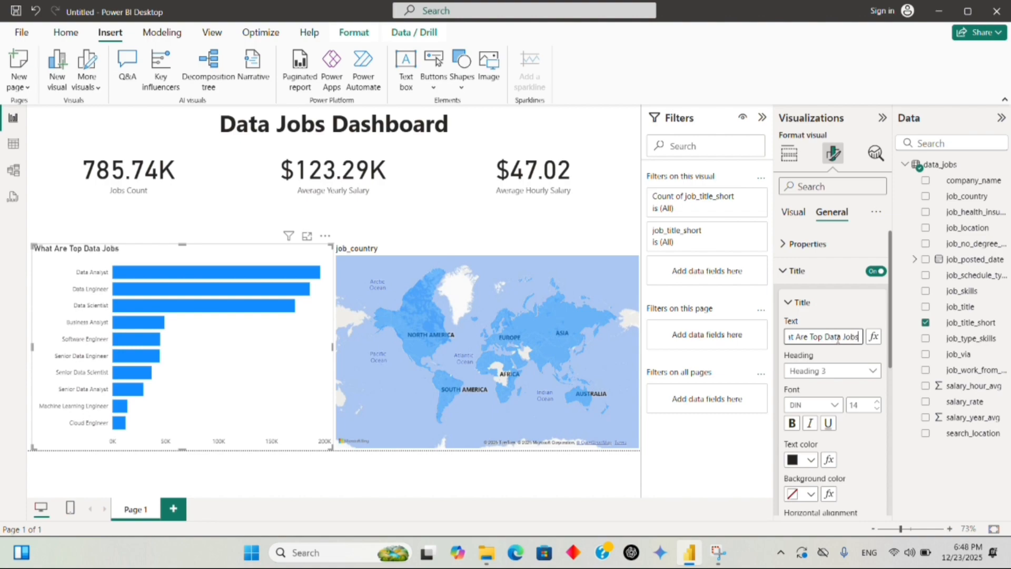
text(?)
- Set the bar chart title's font size to 16 and centre it horizontally
click(877, 411)
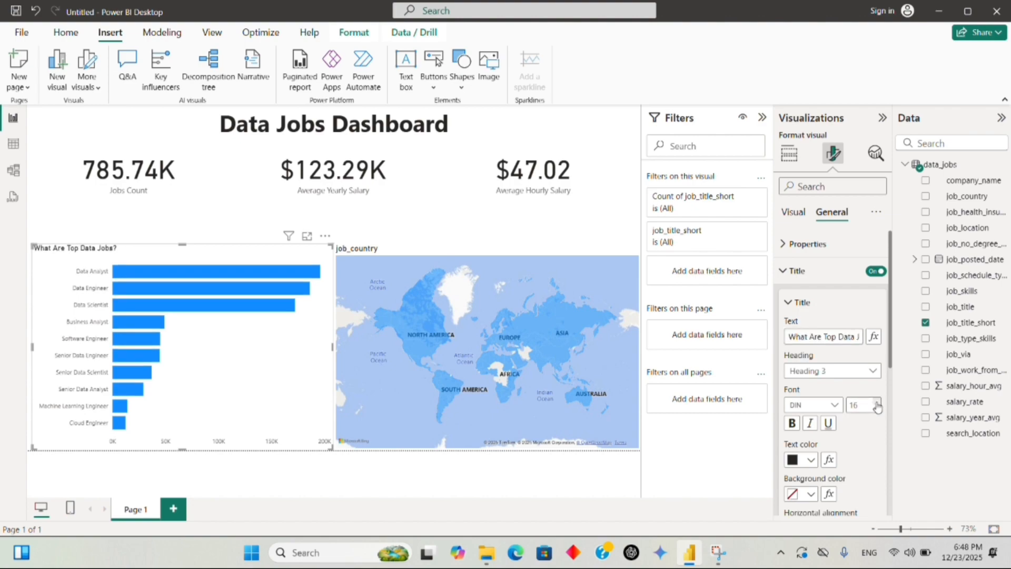
scroll(816, 442, down, 3)
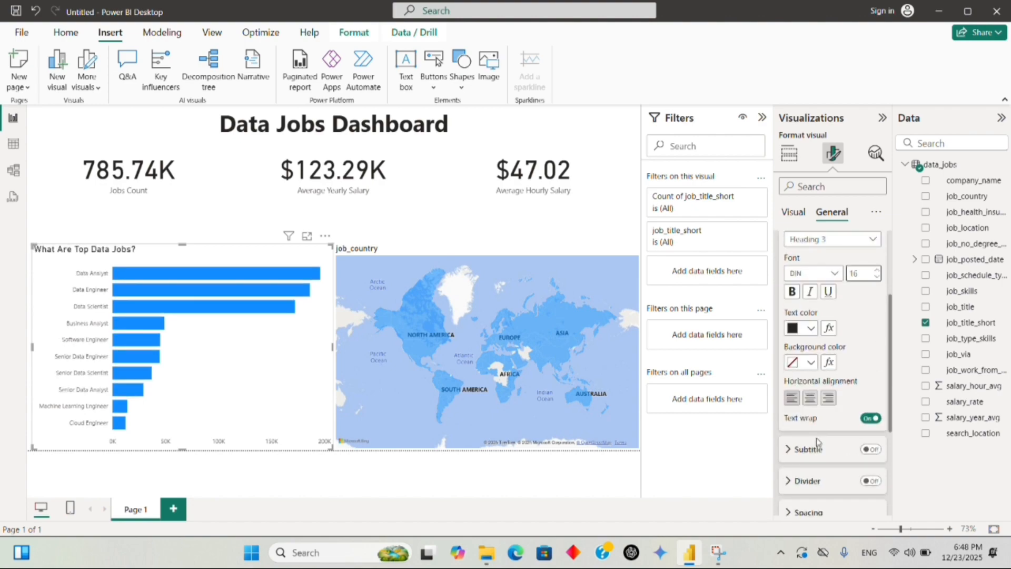
click(810, 398)
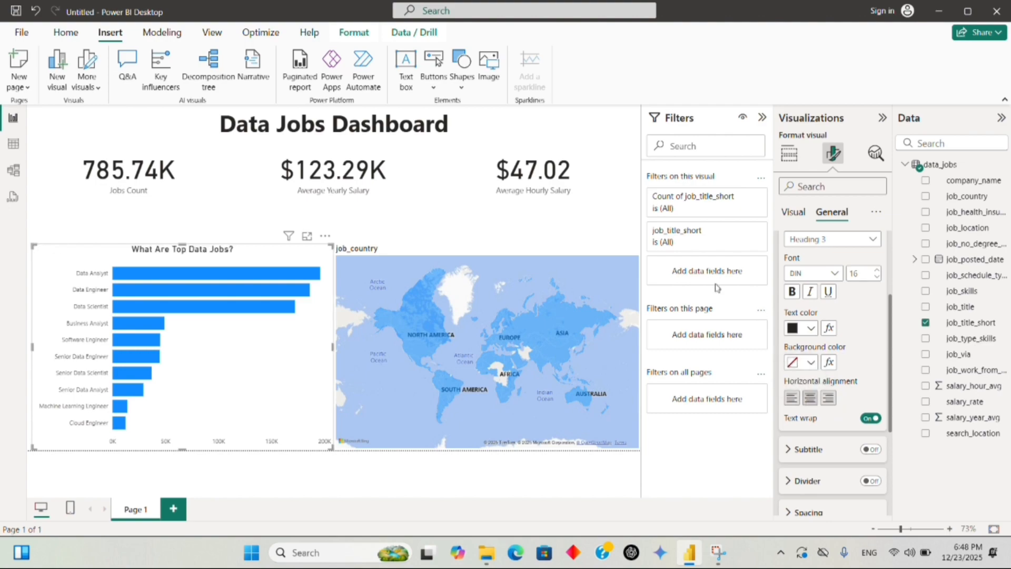
- Replace the filled map's title text with "Where Are Data Jobs?"
click(394, 252)
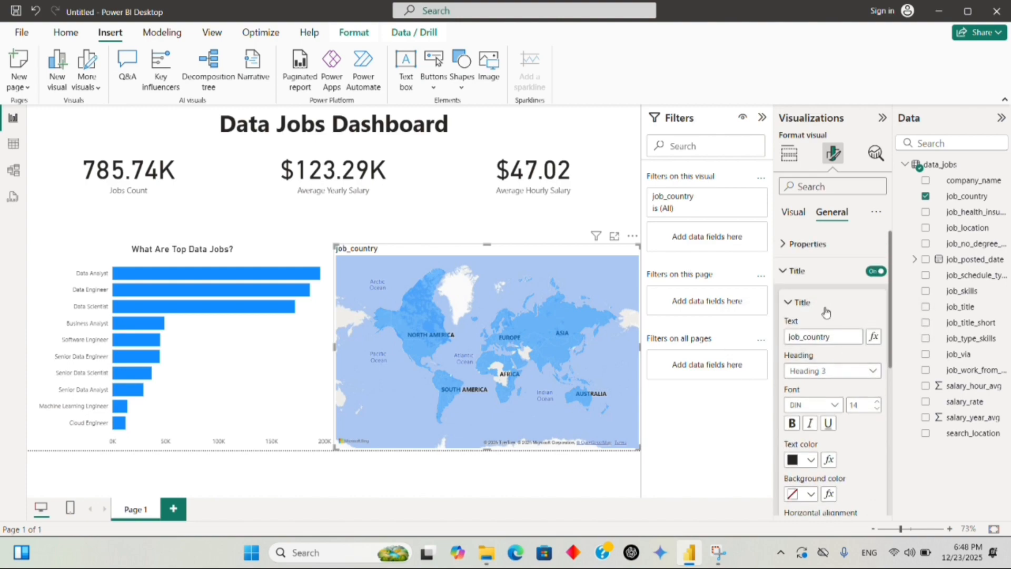
click(837, 336)
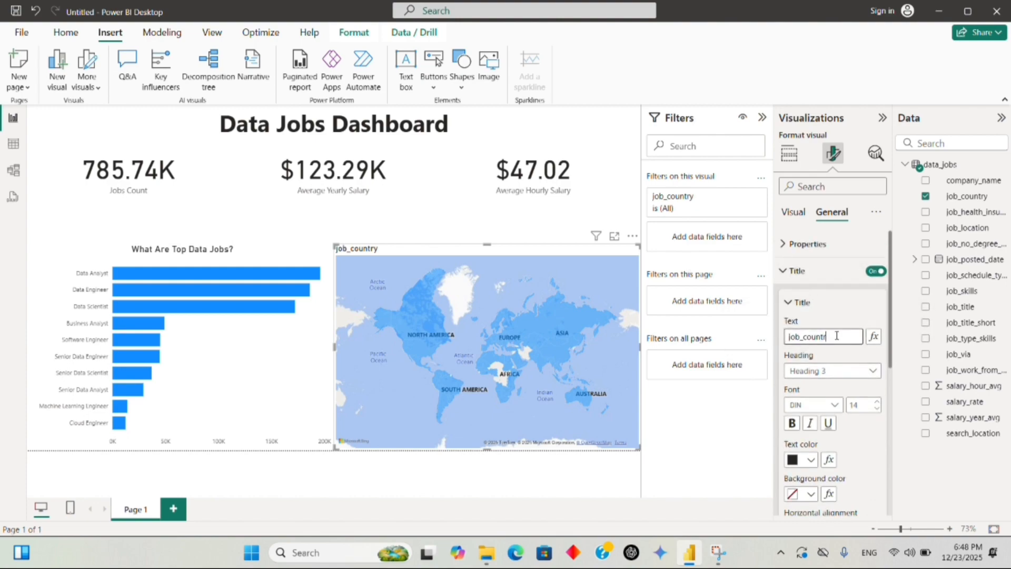
key(BackSpace)
key(BackSpace)
key(BackSpace)
key(BackSpace)
key(BackSpace)
key(BackSpace)
key(BackSpace)
key(BackSpace)
key(BackSpace)
key(BackSpace)
text(Wha)
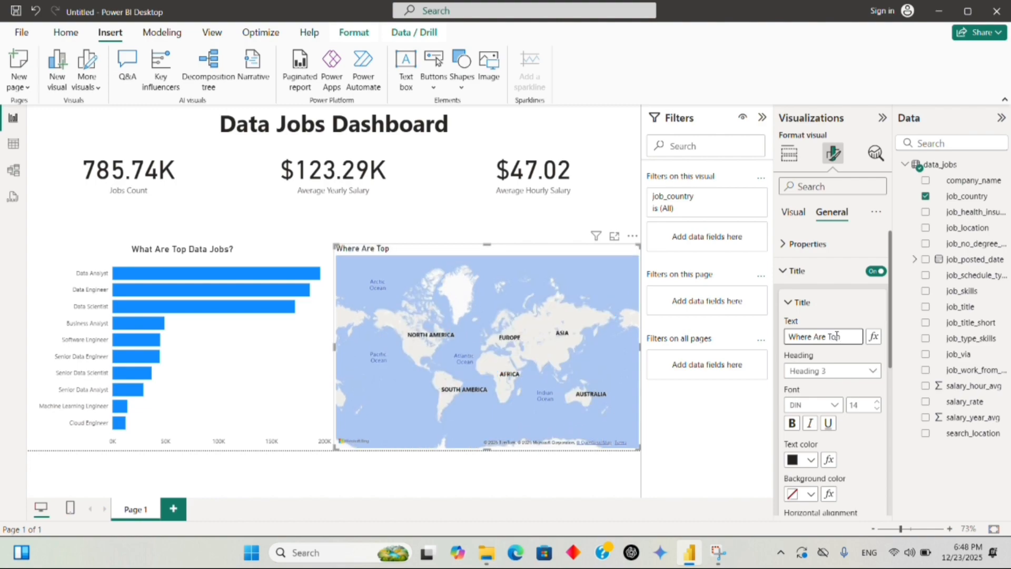
key(BackSpace)
key(BackSpace)
key(BackSpace)
text(Data JObs)
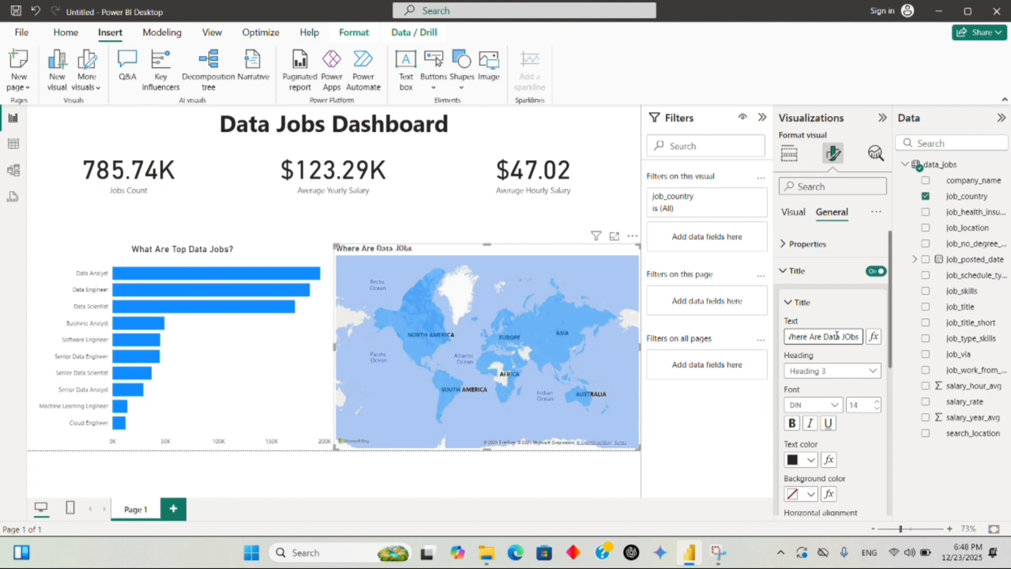
text(obs?)
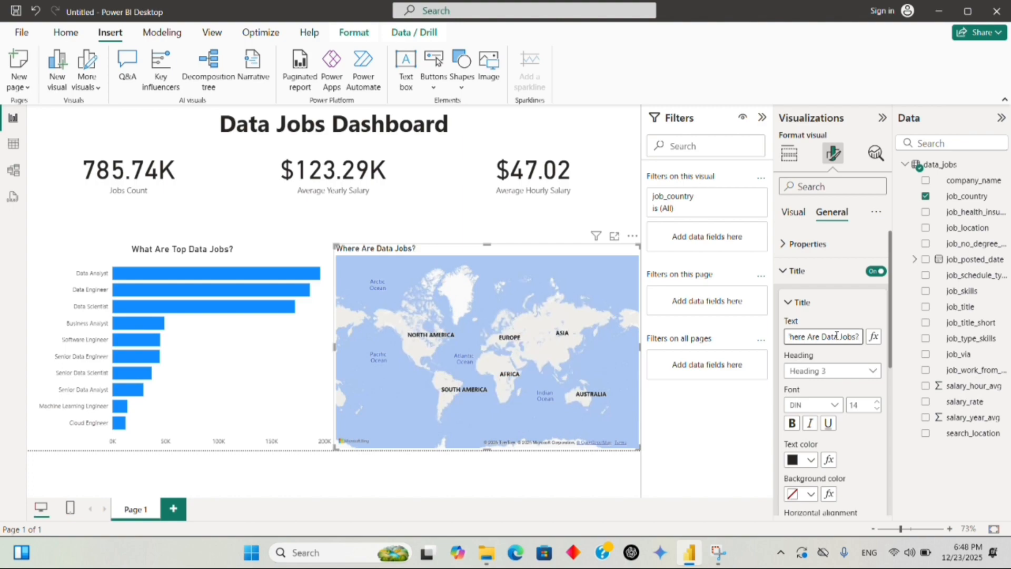
- Set the map title's font size to 16 and centre it horizontally
click(877, 401)
click(876, 401)
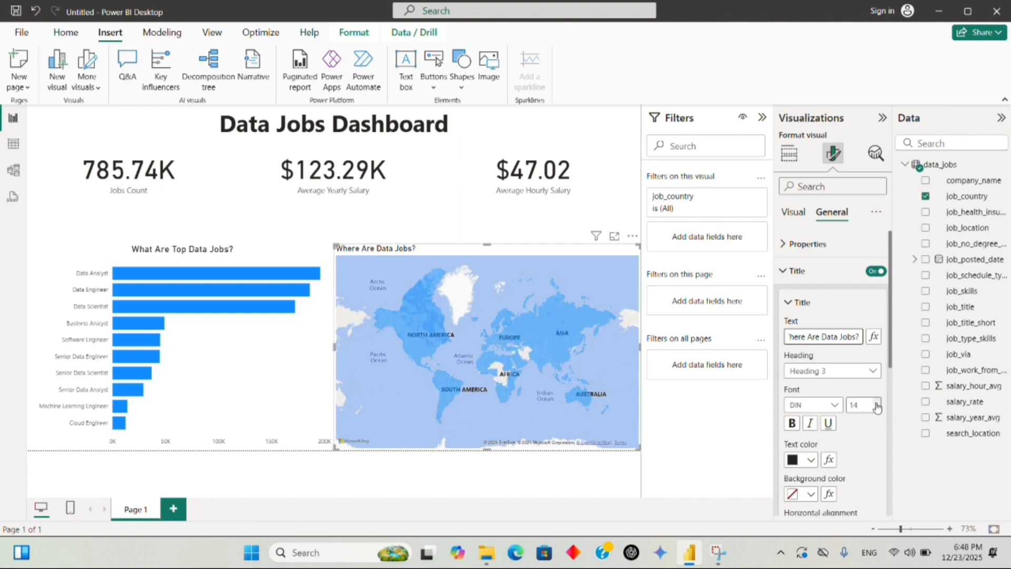
scroll(871, 413, down, 3)
click(808, 399)
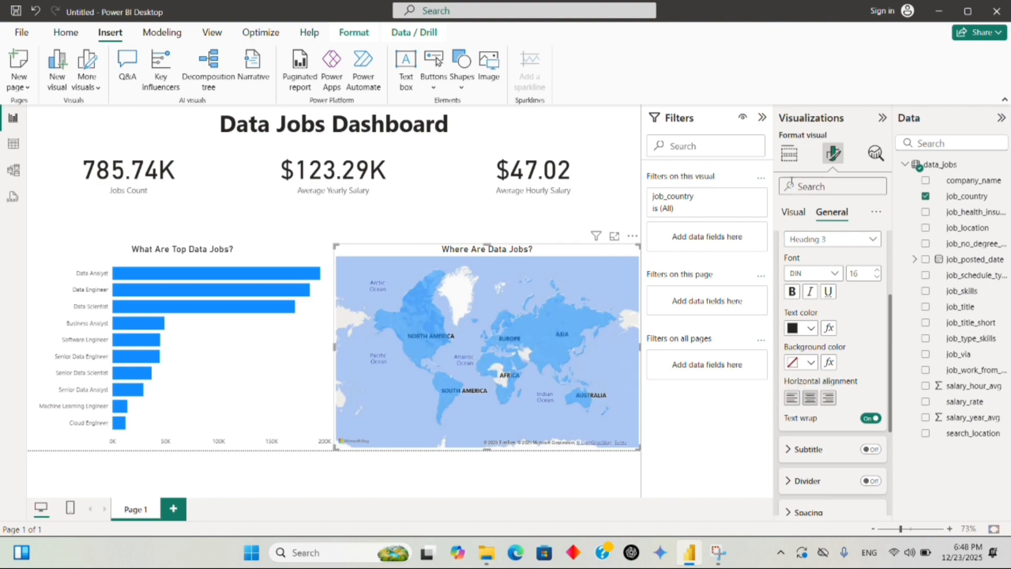
- Return to the visual's build options and cross-filter the dashboard by selecting Canada on the map
click(788, 156)
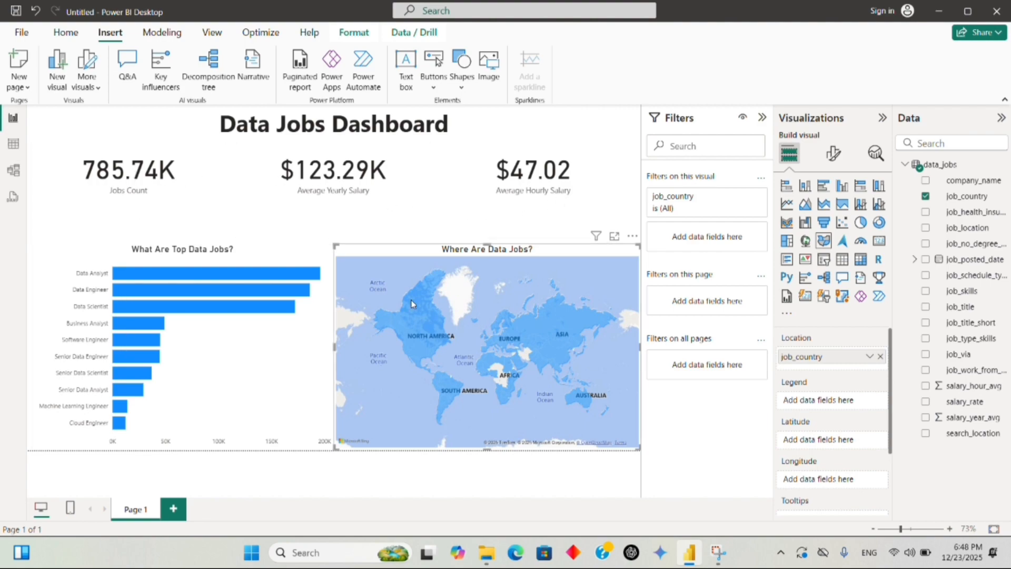
mouse_move(412, 299)
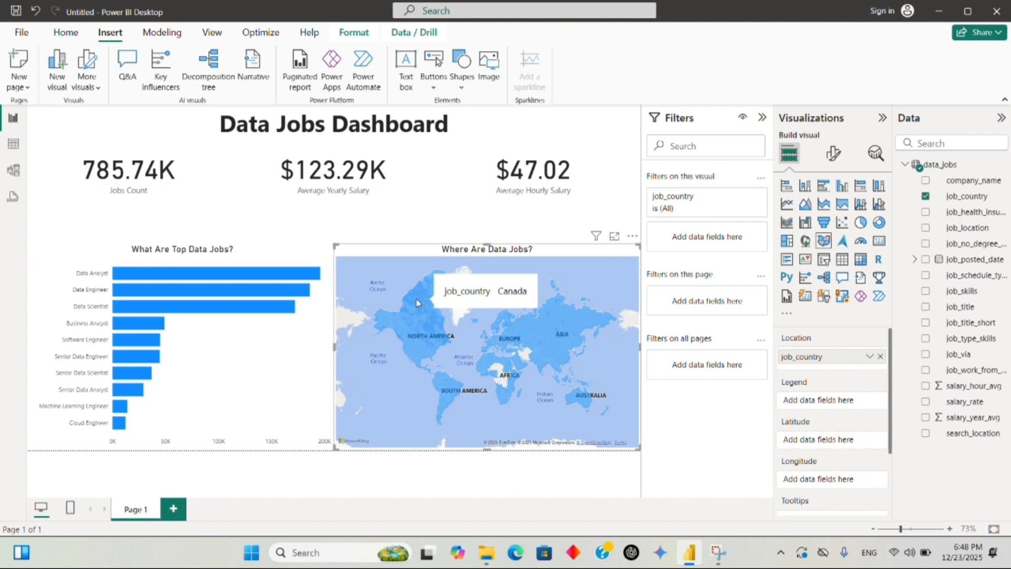
click(415, 298)
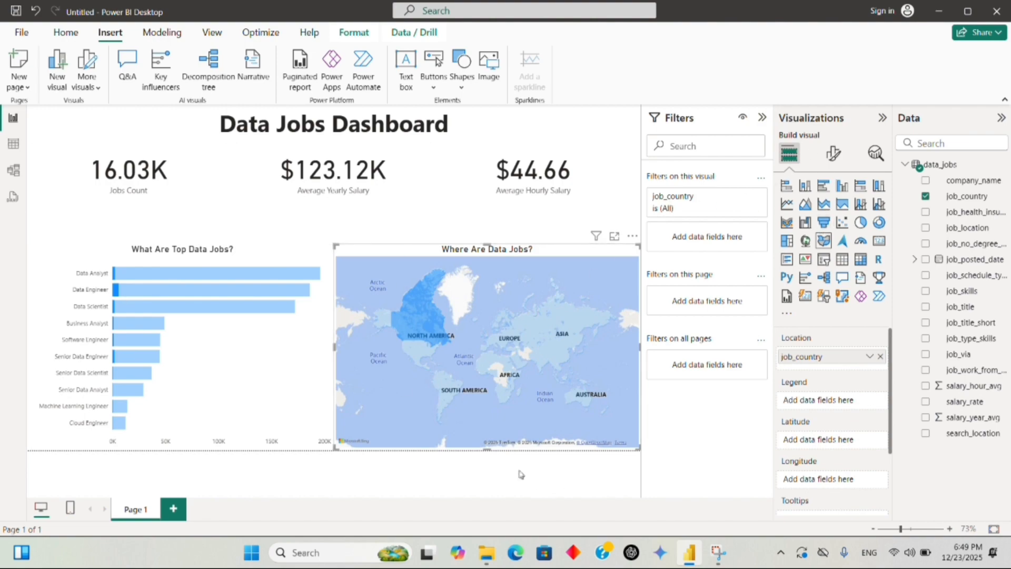
- Add job_title_short as a page filter and include Business Analyst, Cloud Engineer, Data Analyst, Data Engineer and Data Scientist
click(484, 472)
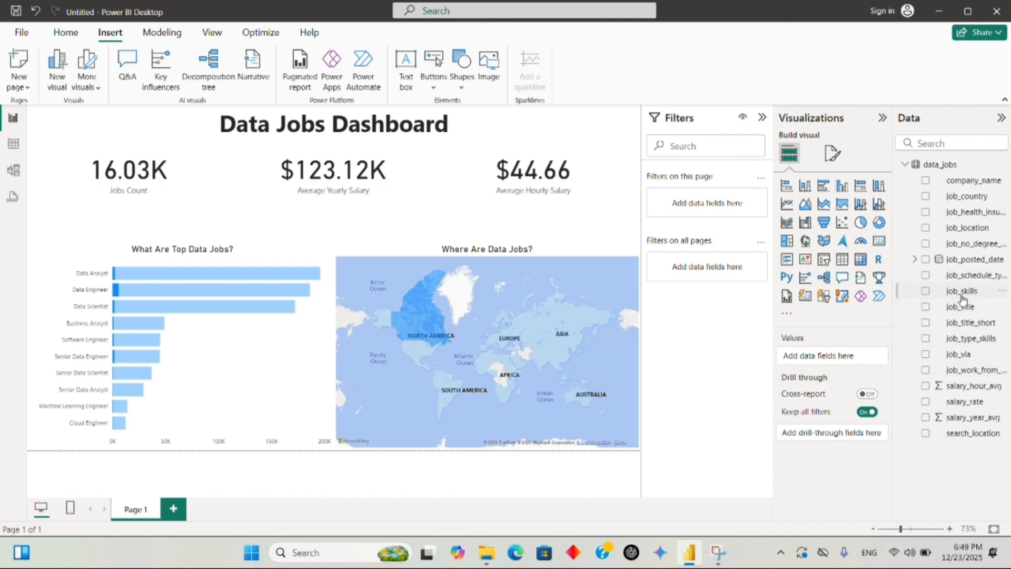
drag(971, 329, 720, 213)
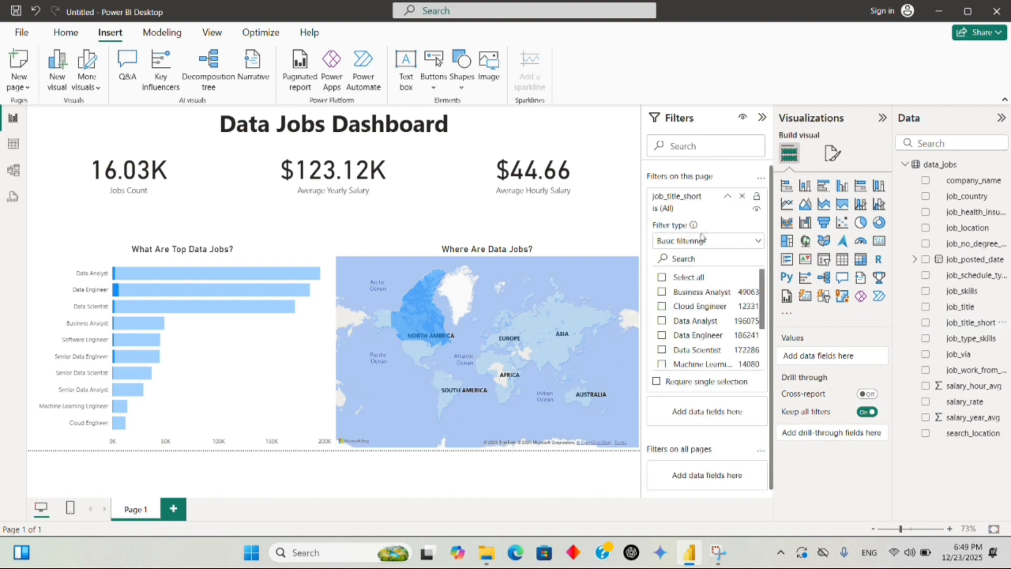
click(662, 292)
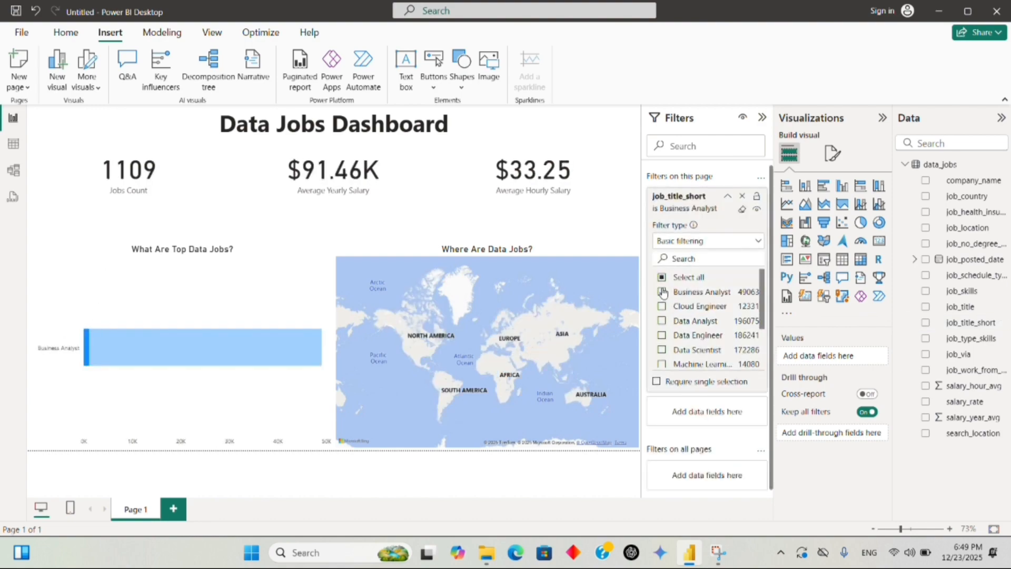
click(662, 306)
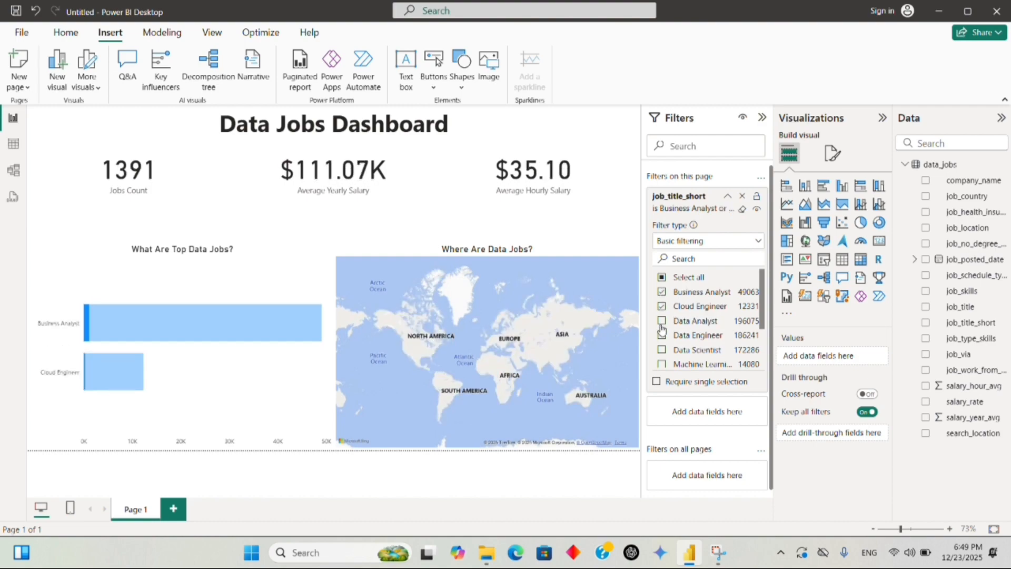
click(662, 320)
click(662, 335)
click(661, 350)
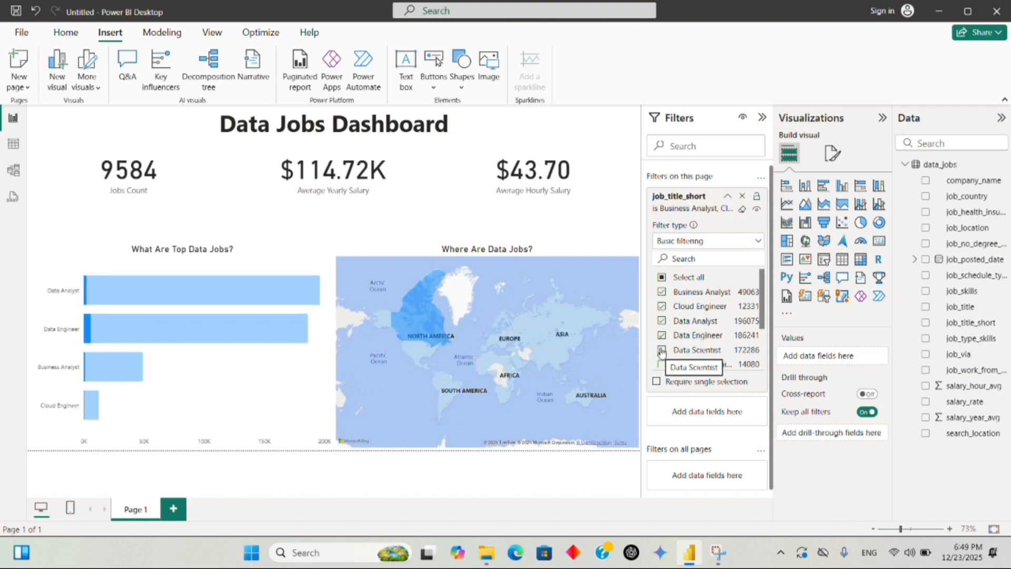